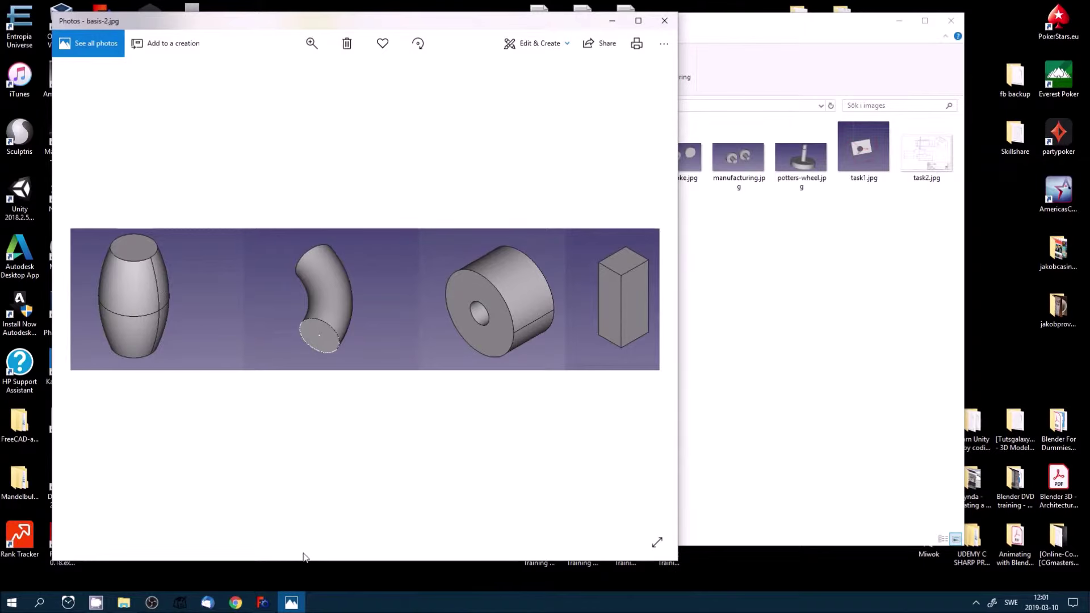
Bring the FreeCAD Start Center to the front, leaving the Photos viewer
left_click(263, 603)
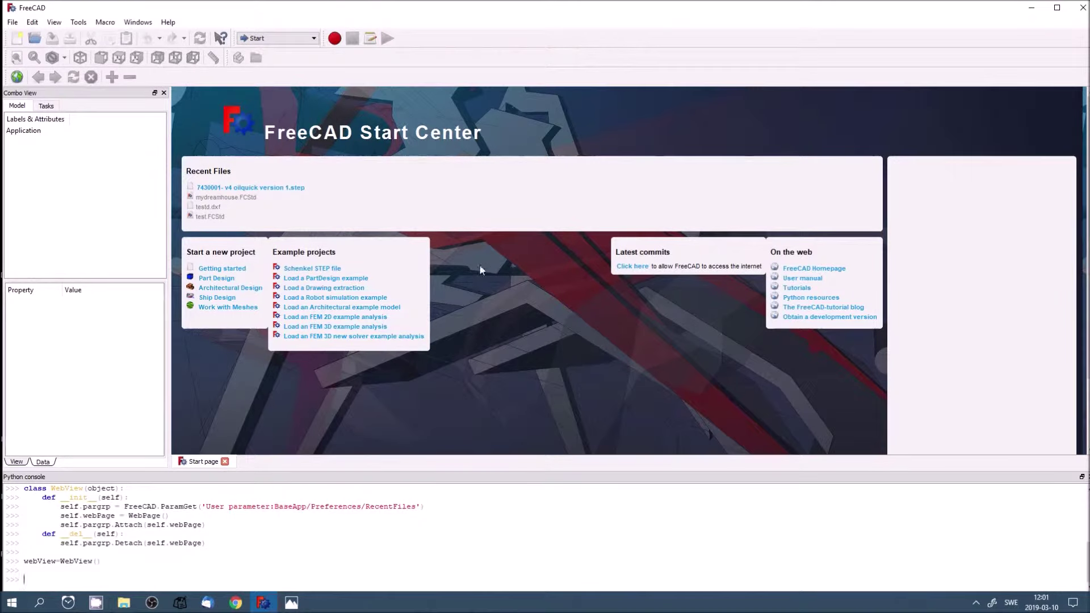
Switch to the Part Design workbench and create a new Unnamed document
left_click(312, 38)
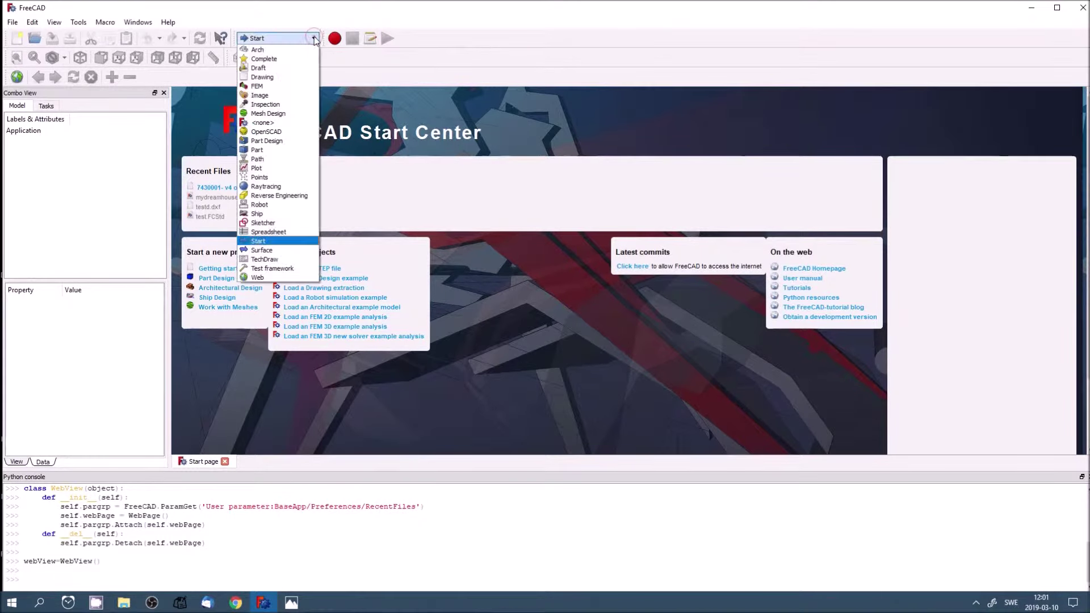
left_click(287, 141)
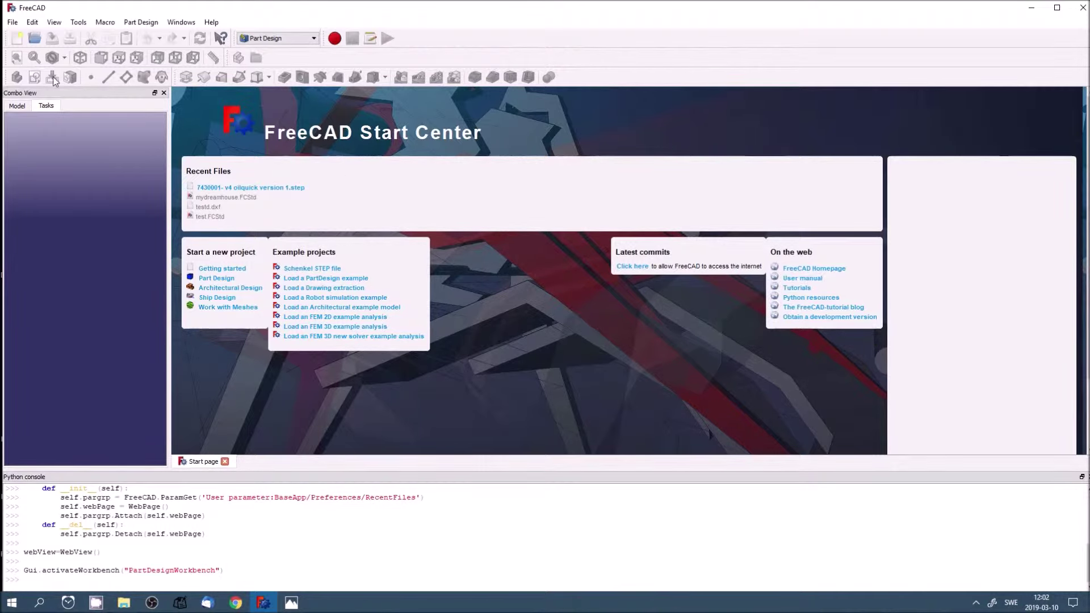
left_click(17, 41)
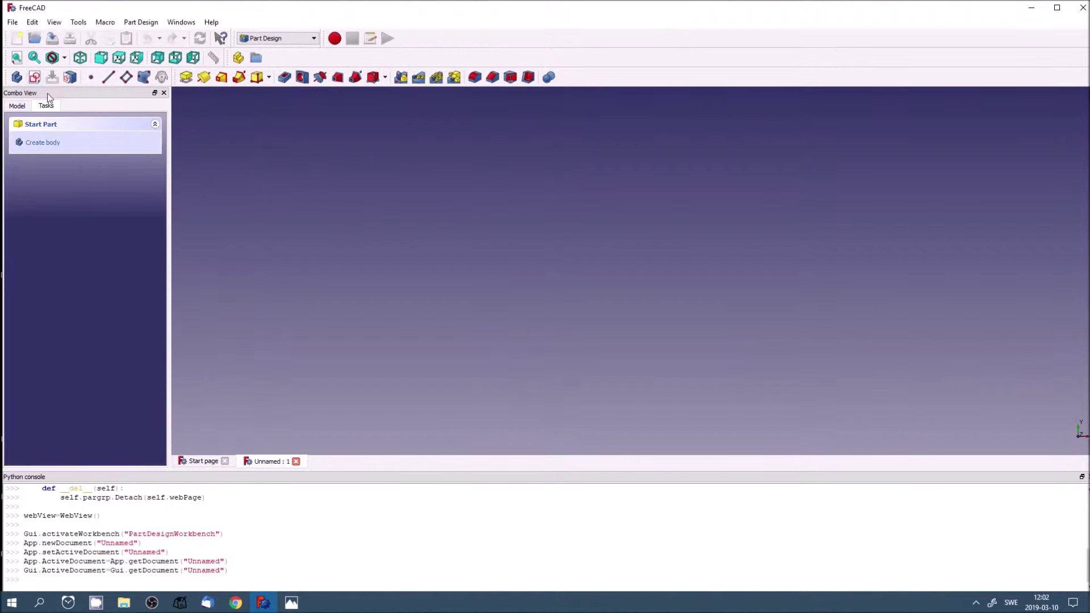
Create a body and open a new sketch on XY_Plane
left_click(48, 145)
left_click(51, 142)
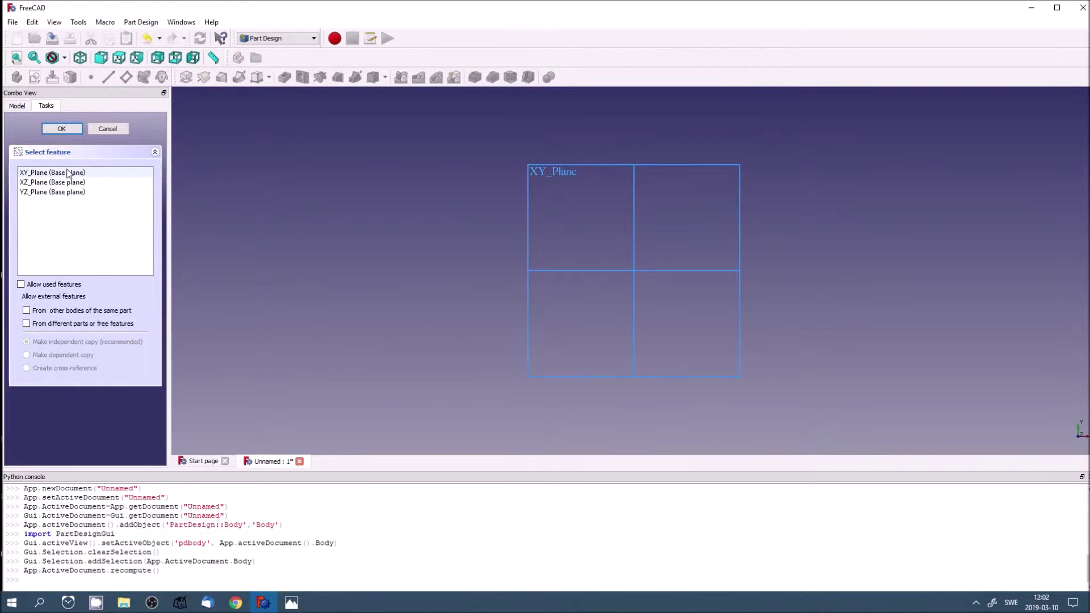
left_click(64, 173)
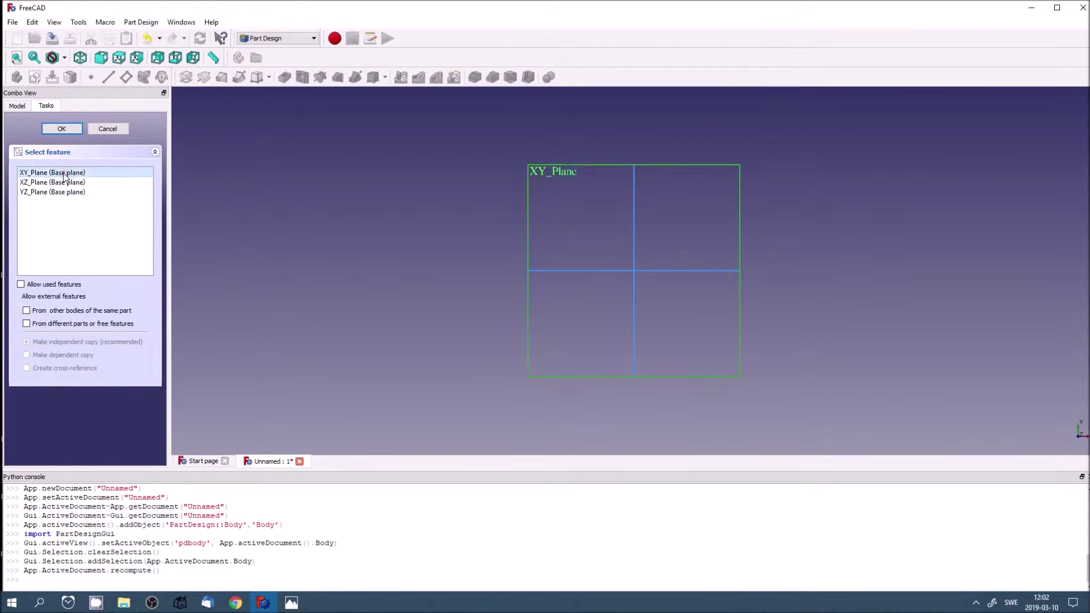
left_click(62, 129)
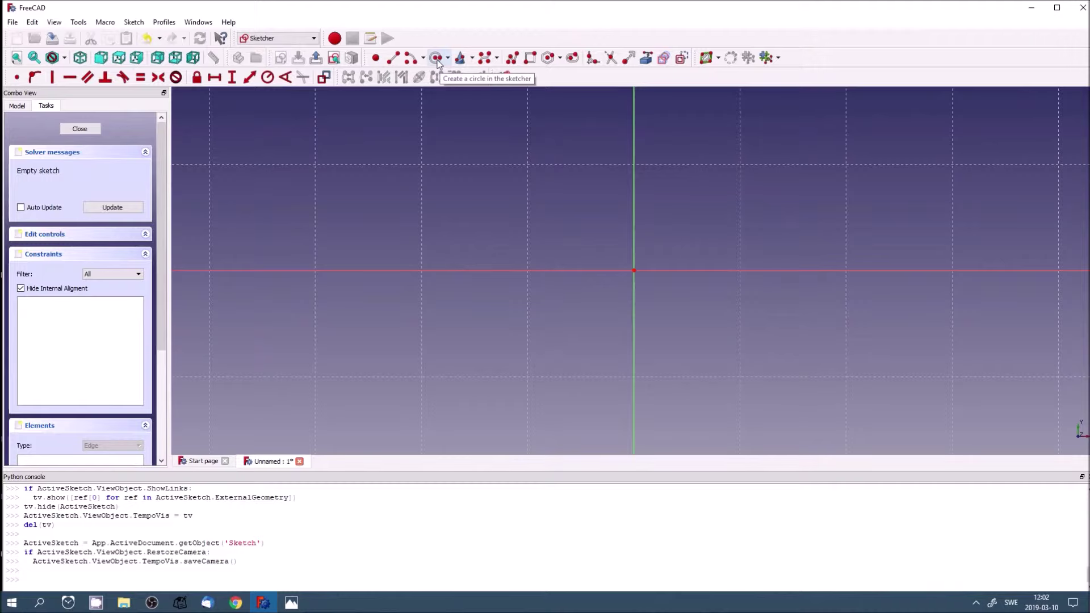
Draw a rectangle from the sketch origin and constrain its width to 12.01 mm
left_click(530, 59)
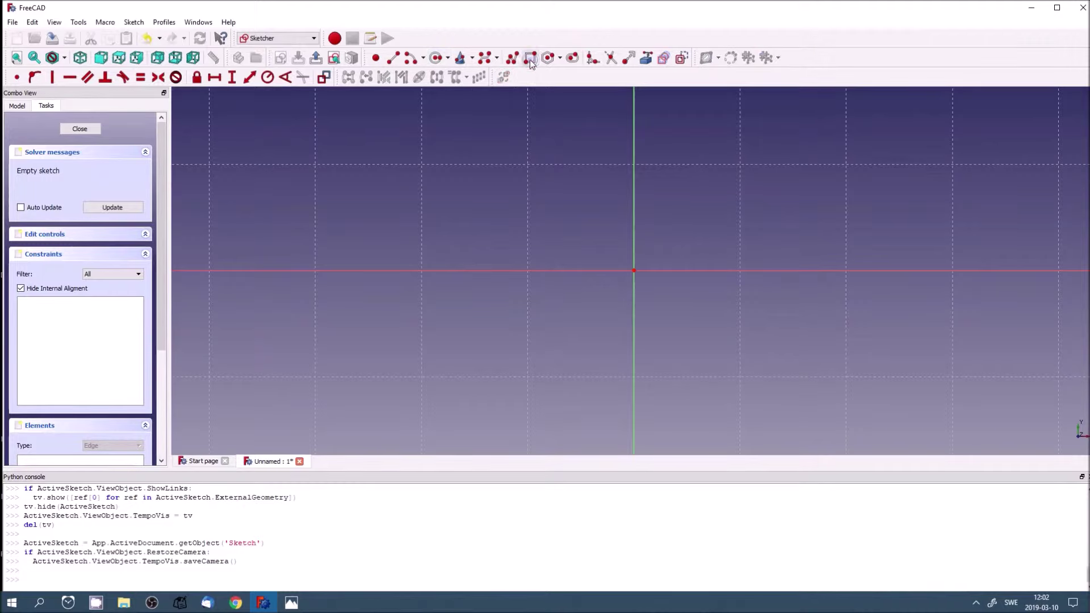
left_click(633, 270)
left_click(762, 118)
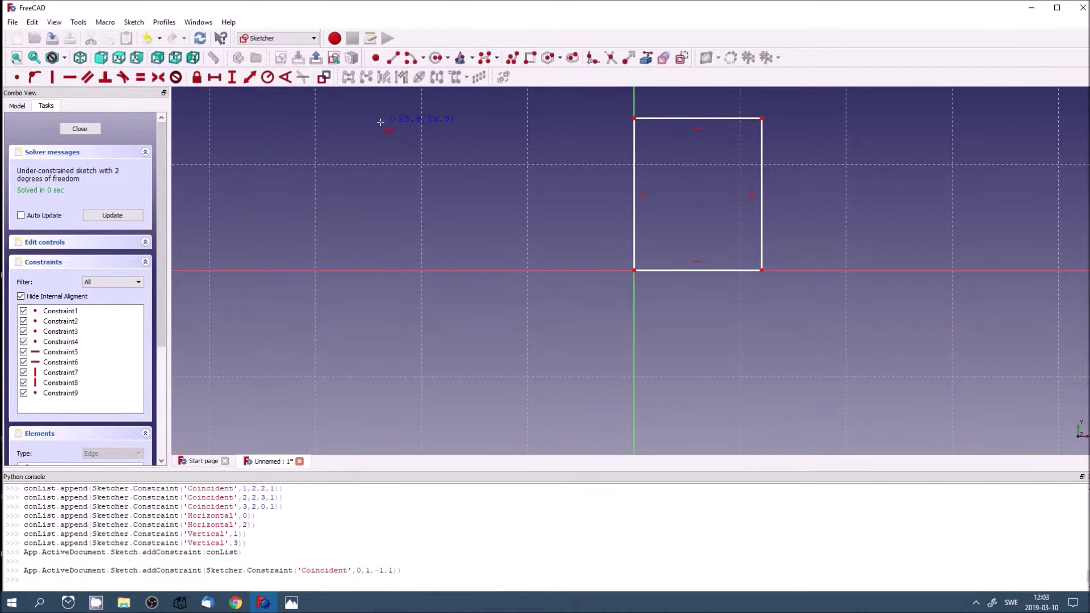
left_click(217, 81)
left_click(761, 272)
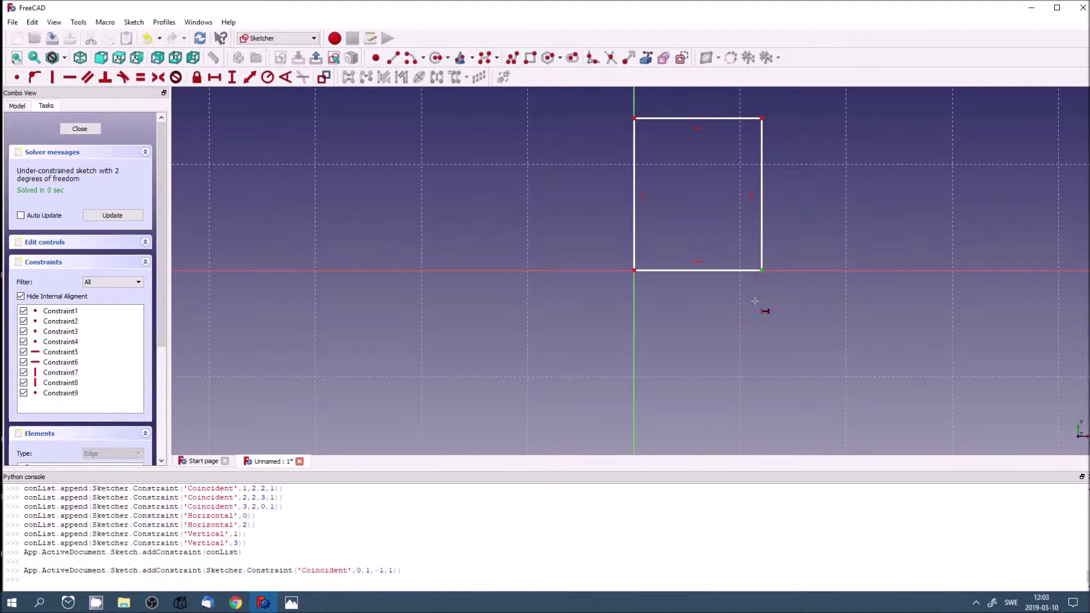
left_click(634, 271)
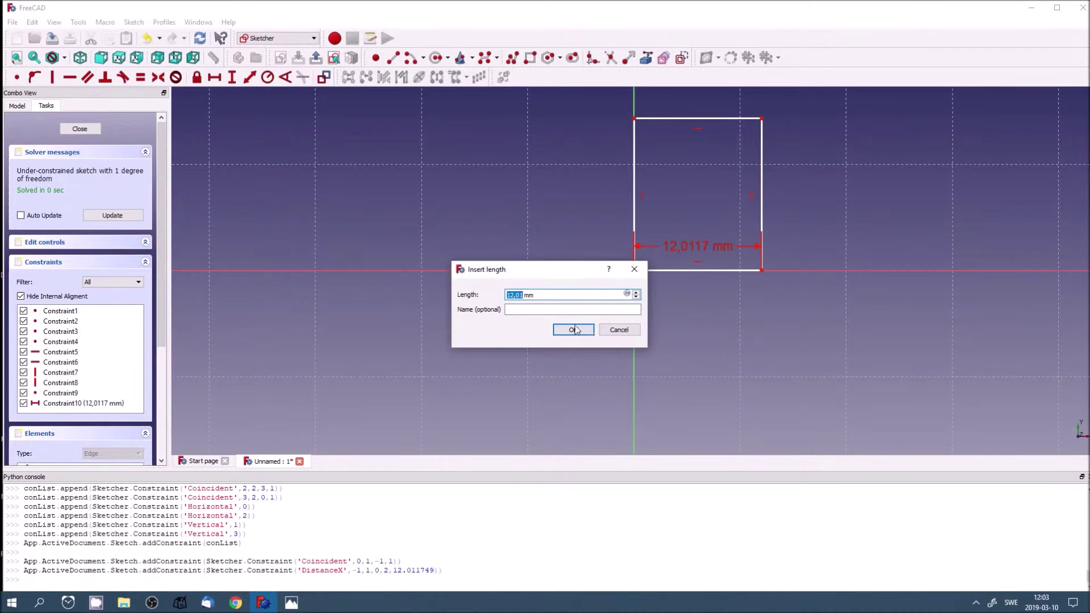
left_click(573, 331)
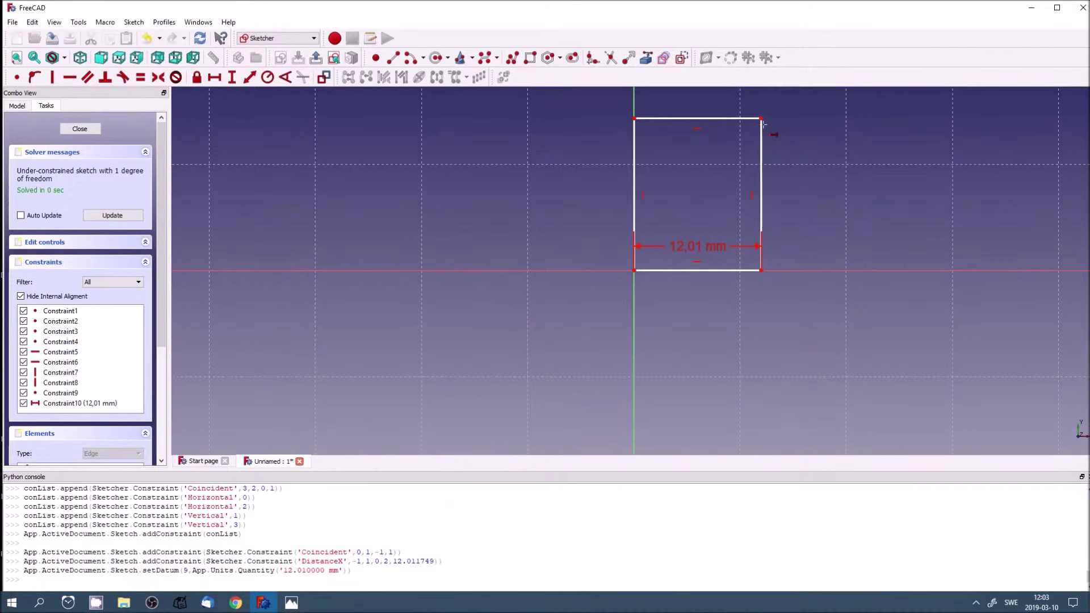
Constrain the rectangle's height to 14.32 mm and close the sketch
left_click(233, 77)
left_click(635, 270)
type("14.32")
left_click(573, 329)
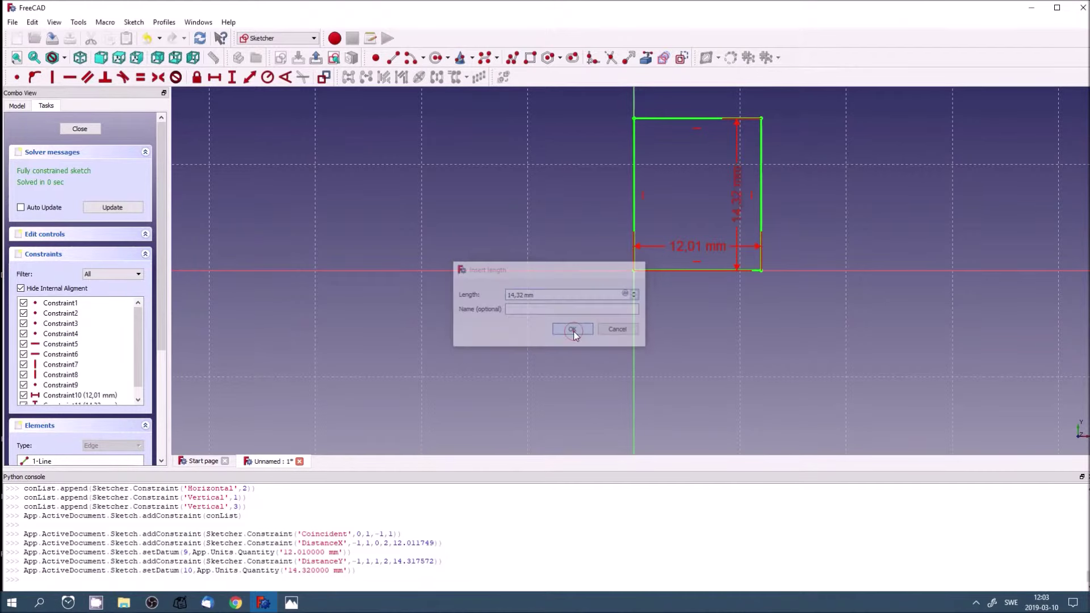
left_click(79, 128)
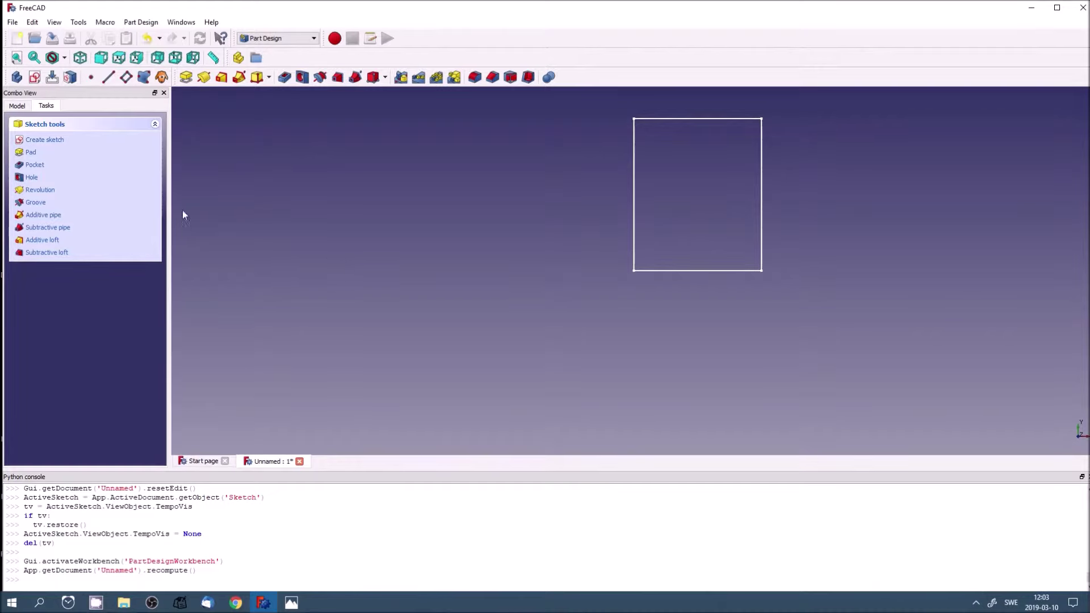
Pad the rectangle sketch 10 mm into a solid block and view it at an angle
left_click(29, 155)
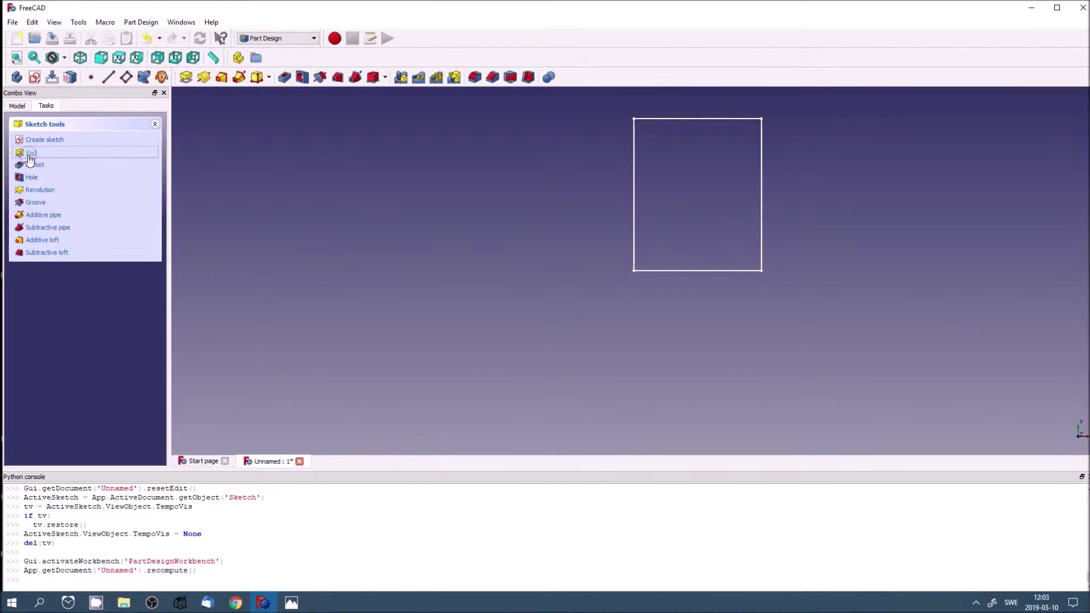
left_click(71, 129)
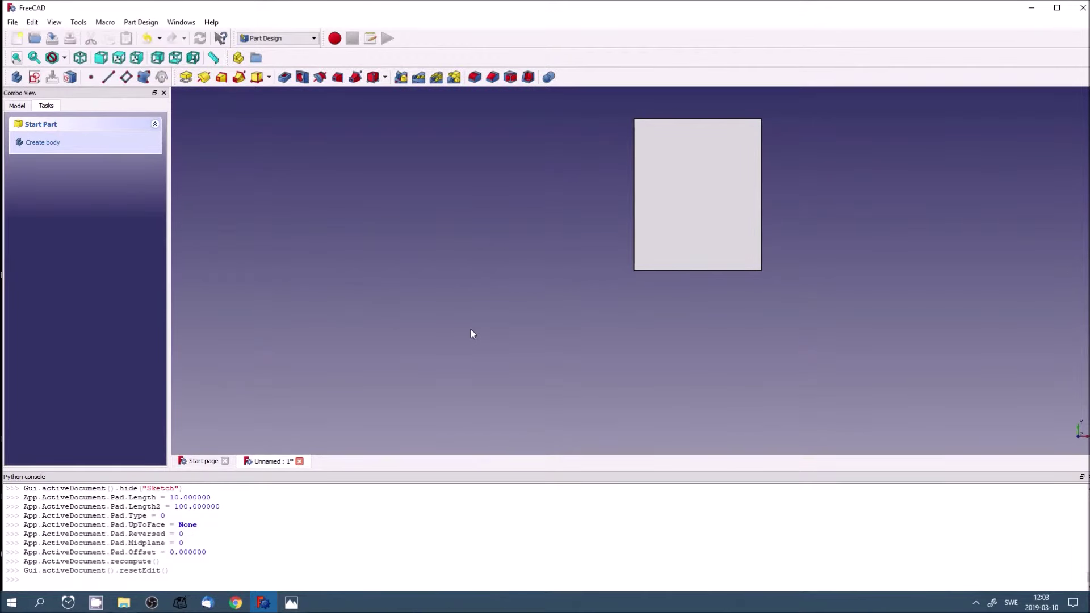
mouse_move(471, 332)
middle_mouse_down()
mouse_move(638, 365)
mouse_move(596, 309)
mouse_move(608, 275)
mouse_move(637, 287)
mouse_move(644, 308)
mouse_move(622, 348)
mouse_move(601, 331)
mouse_move(601, 293)
mouse_move(581, 330)
middle_mouse_up()
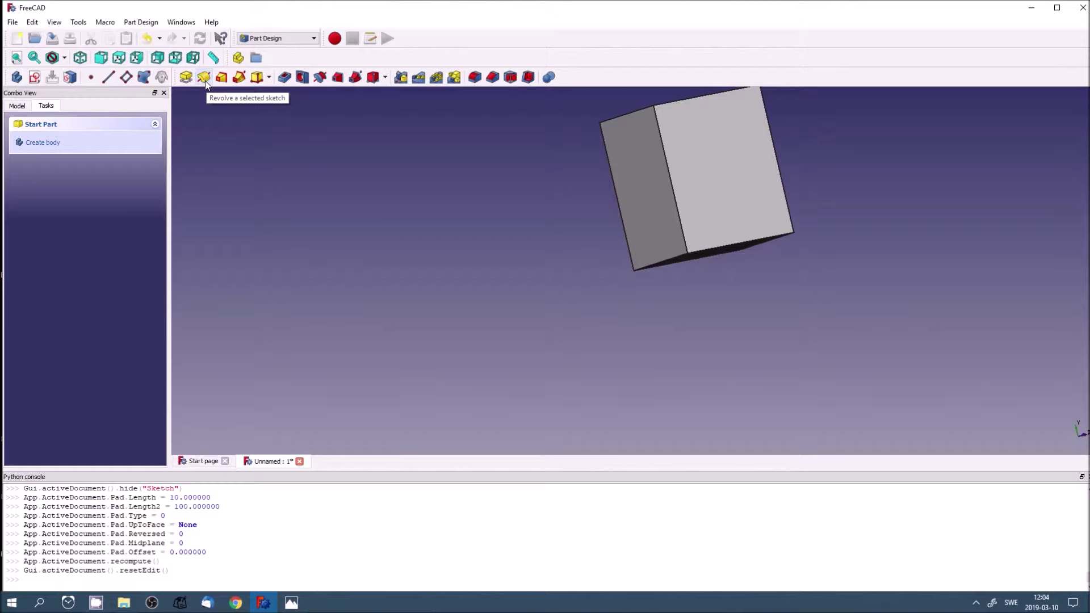
left_click(18, 107)
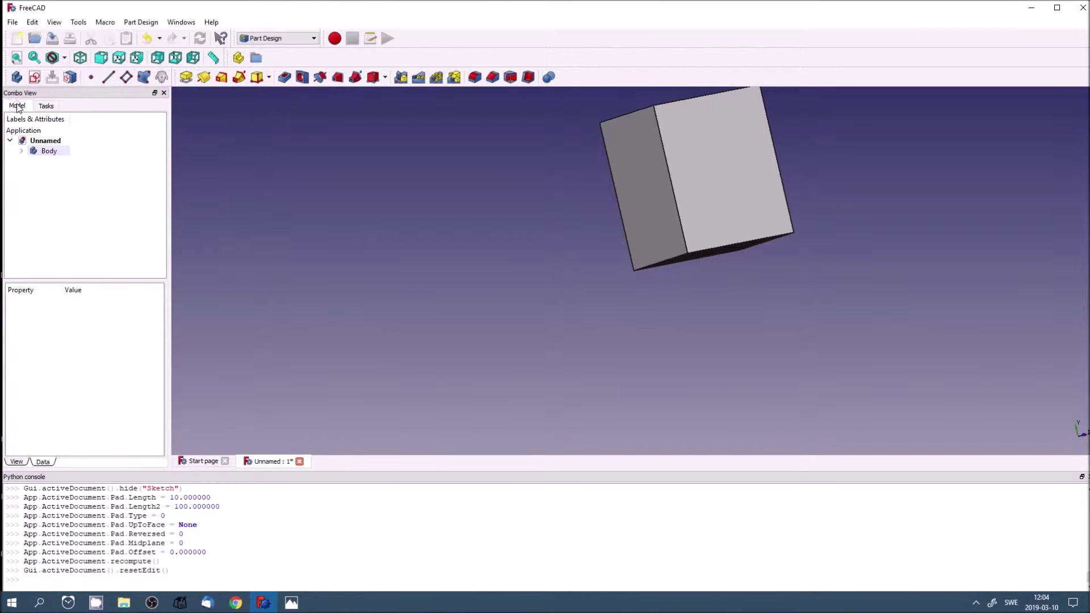
Create a second sketch, Sketch001, on XY_Plane
left_click(34, 78)
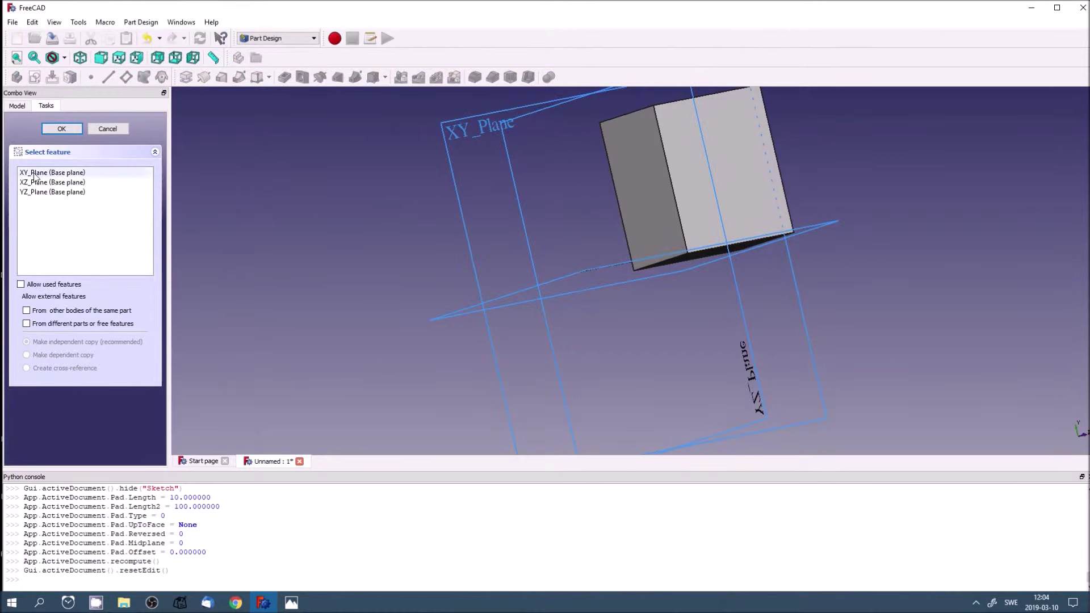
left_click(35, 174)
left_click(63, 129)
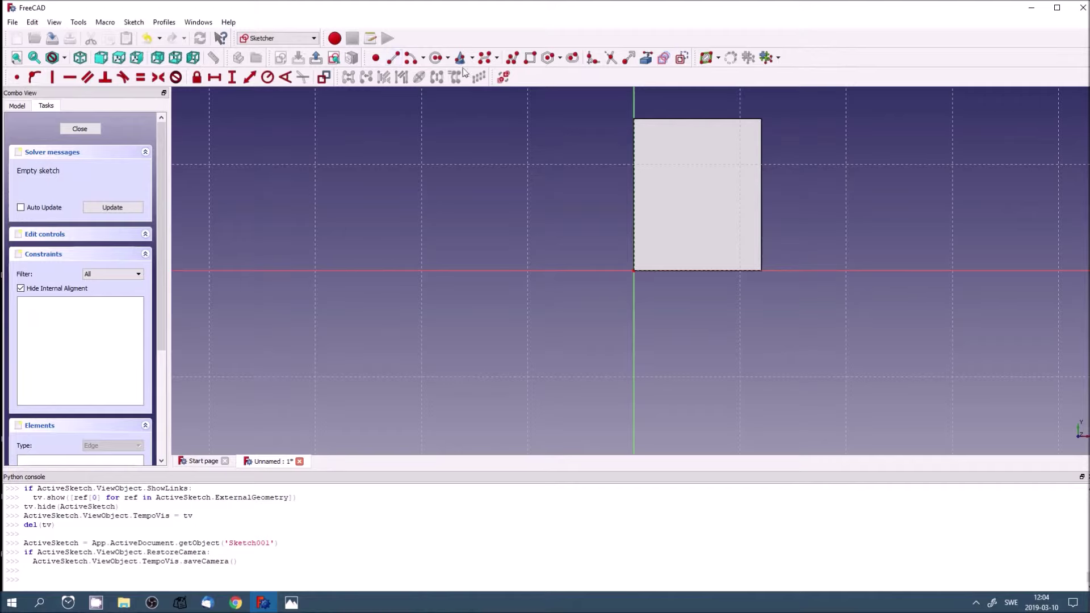
Start a polyline at the origin, cancel it, and close the still-empty sketch
left_click(512, 57)
left_click(642, 273)
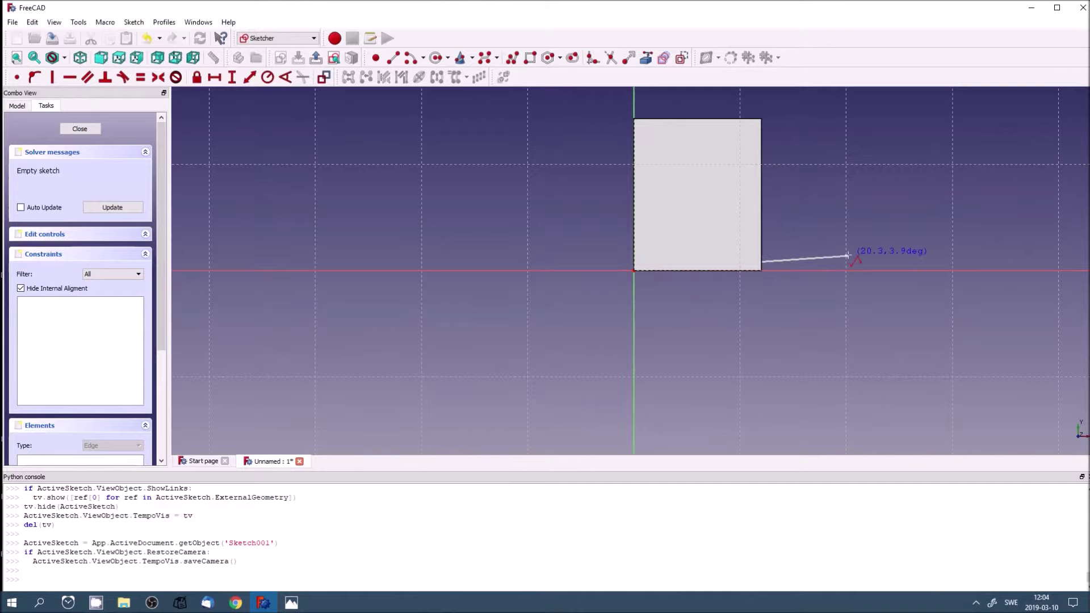
right_click(820, 244)
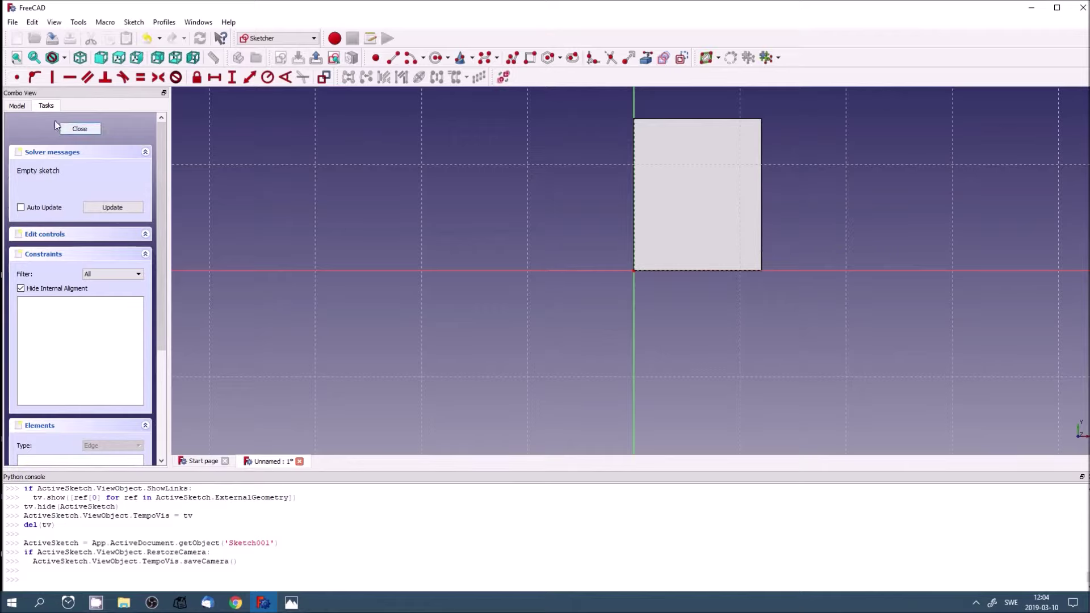
left_click(15, 23)
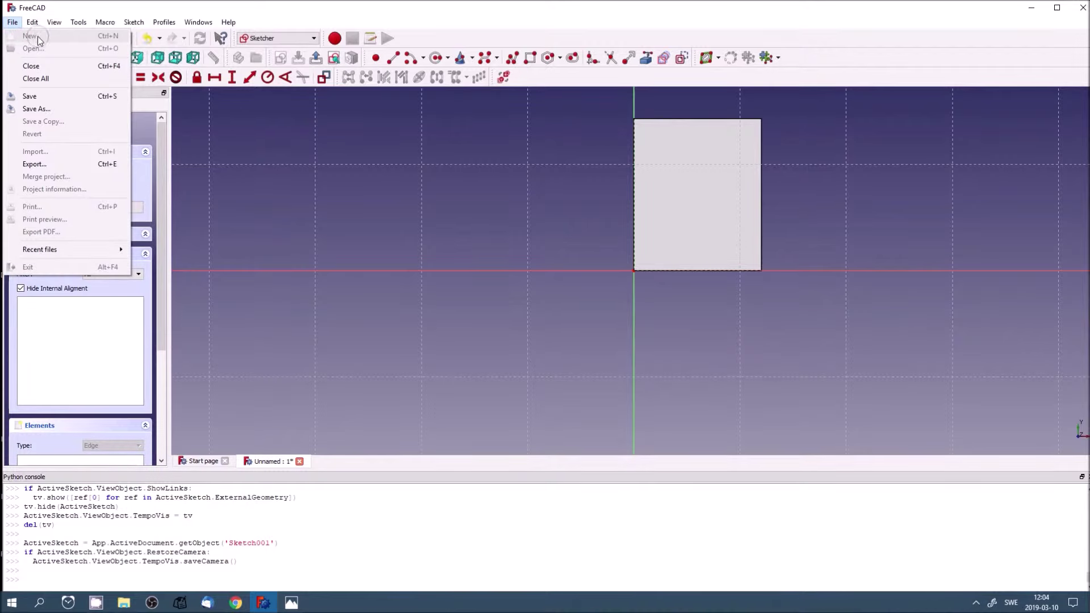
left_click(273, 210)
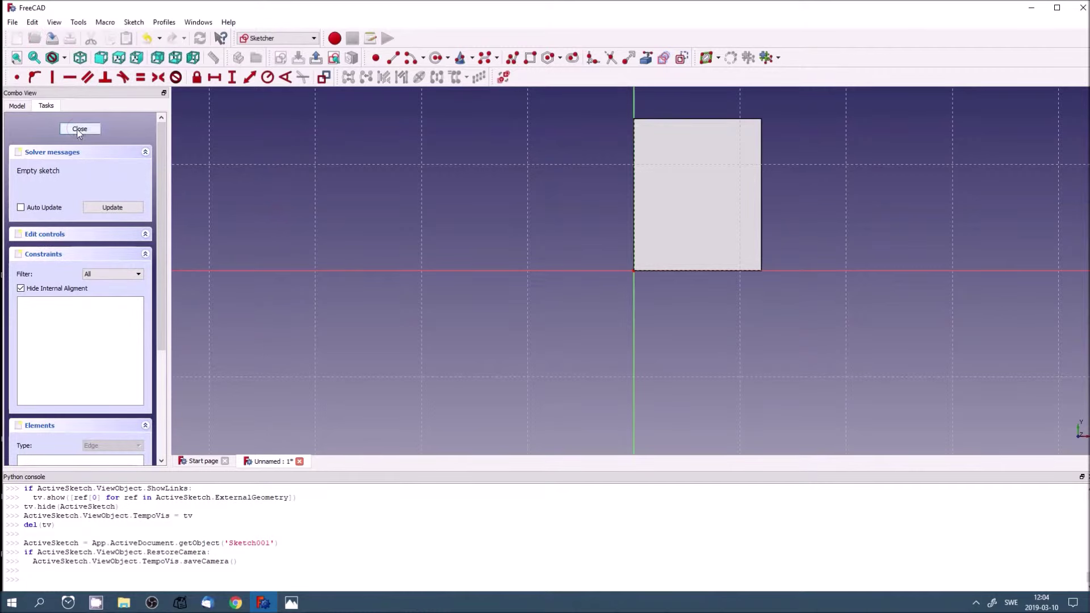
left_click(79, 130)
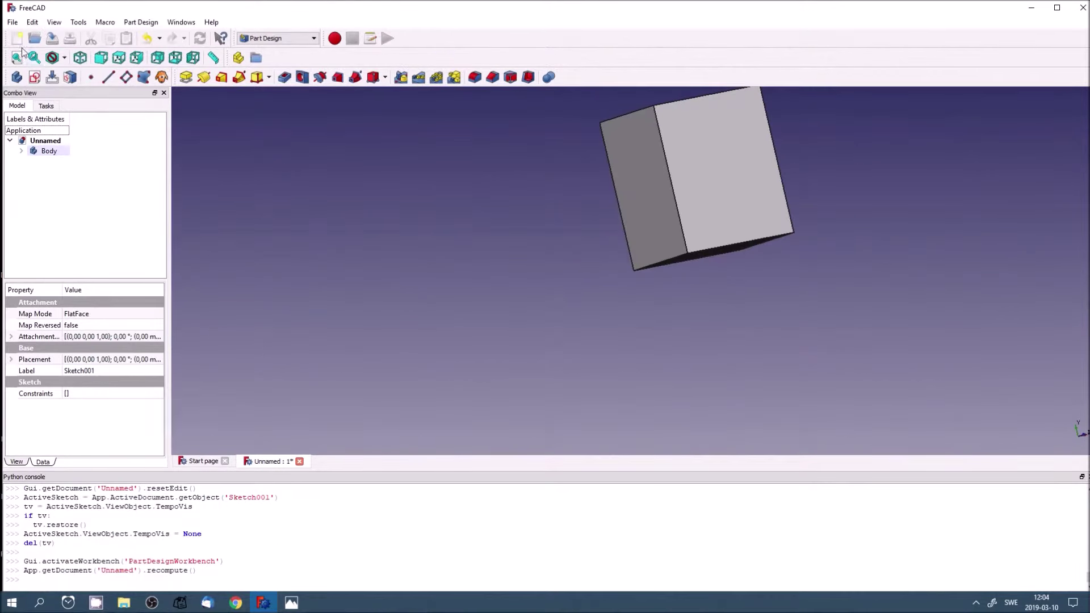
Create a new Unnamed1 document with a sketch on XY_Plane
left_click(17, 38)
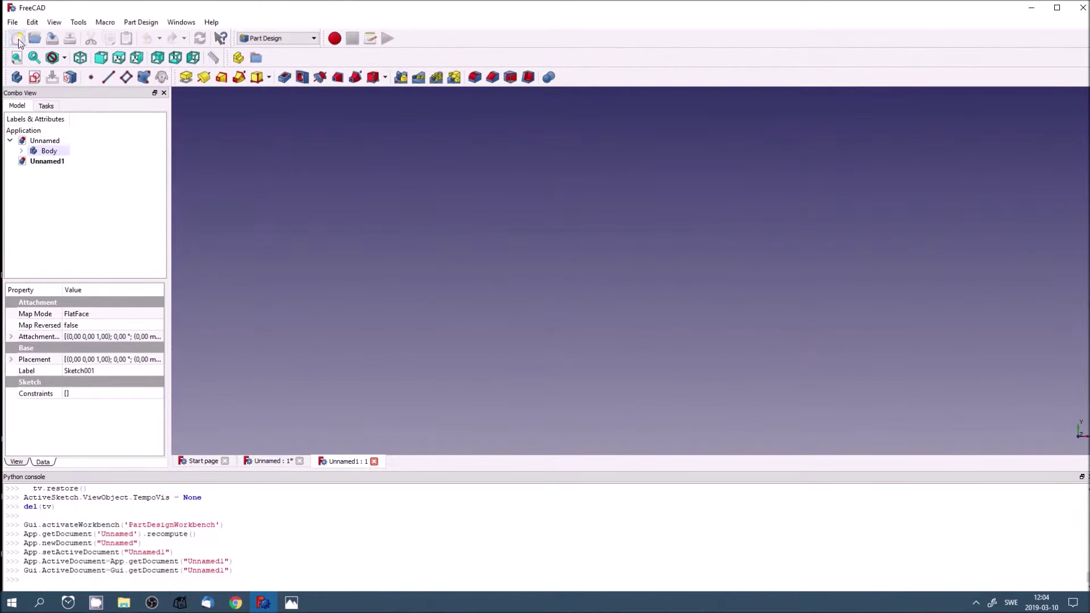
left_click(49, 163)
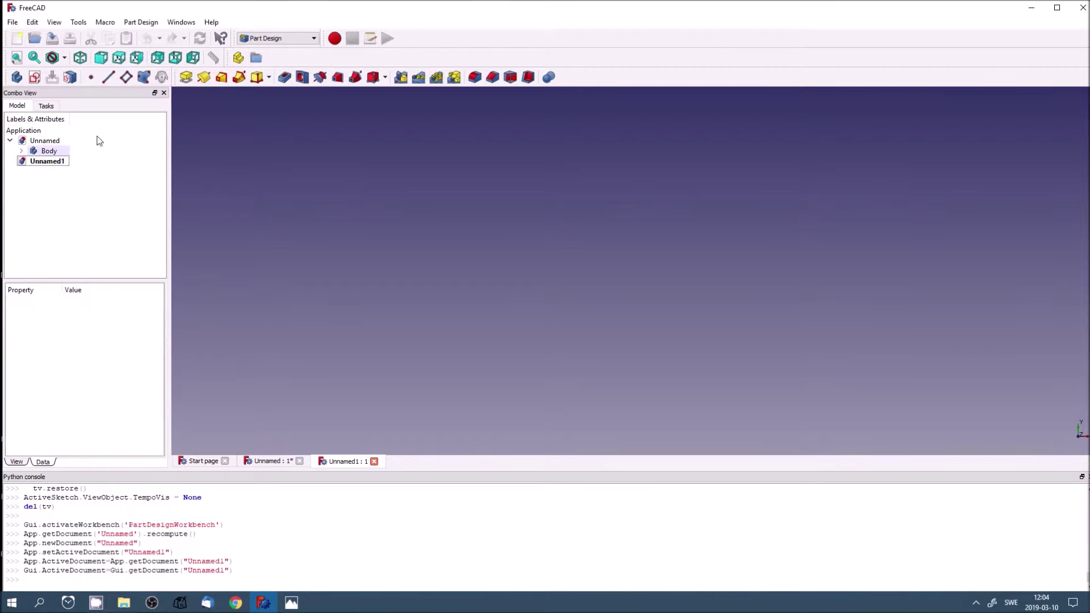
left_click(35, 79)
left_click(52, 173)
left_click(61, 129)
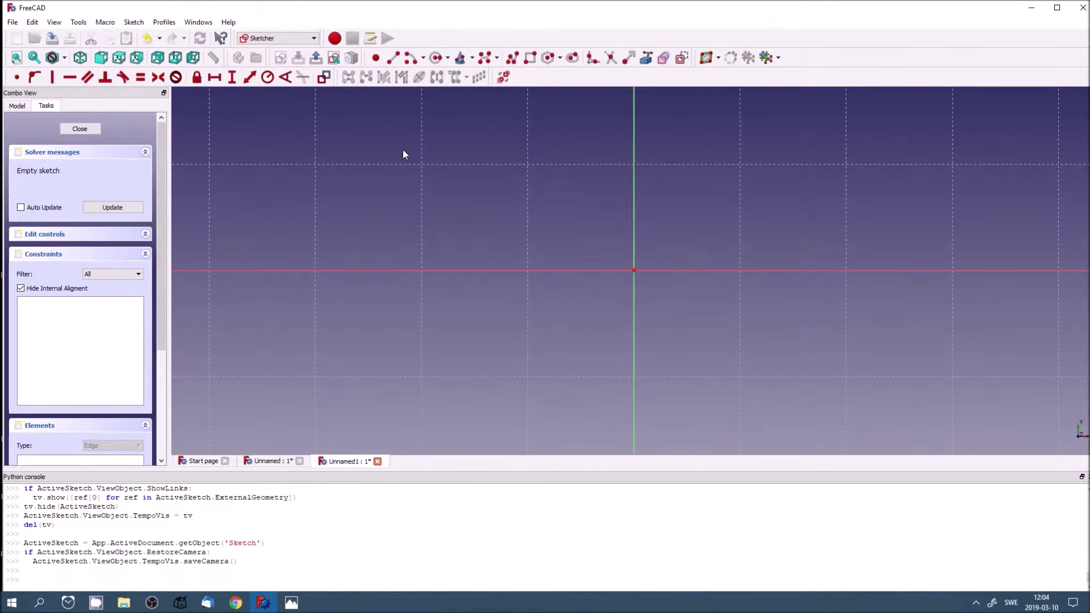
Draw a closed four-sided polyline from the origin with a slanted right edge
left_click(514, 61)
left_click(634, 270)
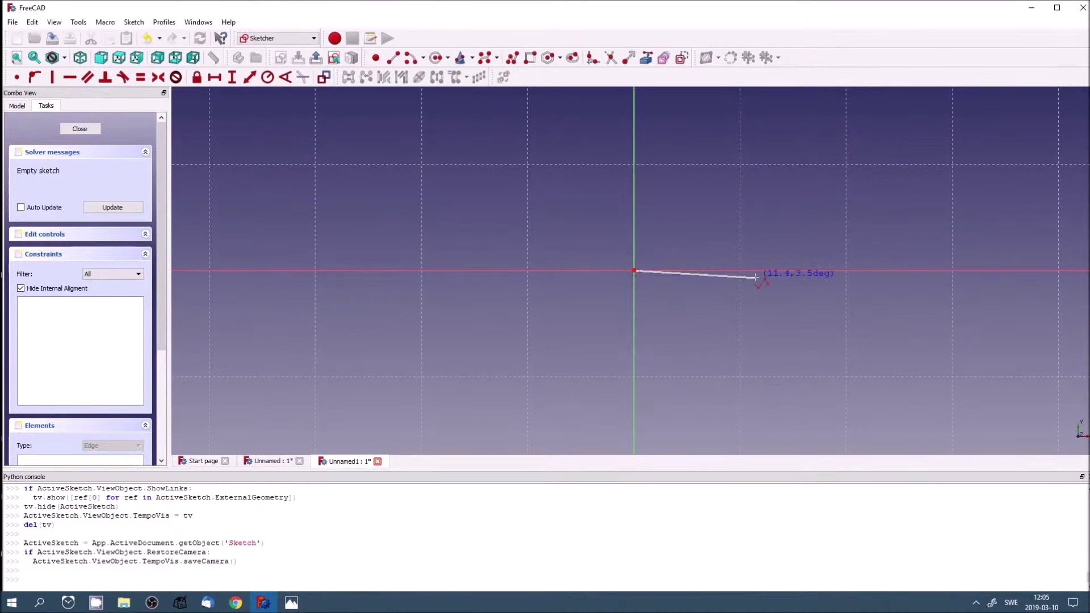
left_click(771, 271)
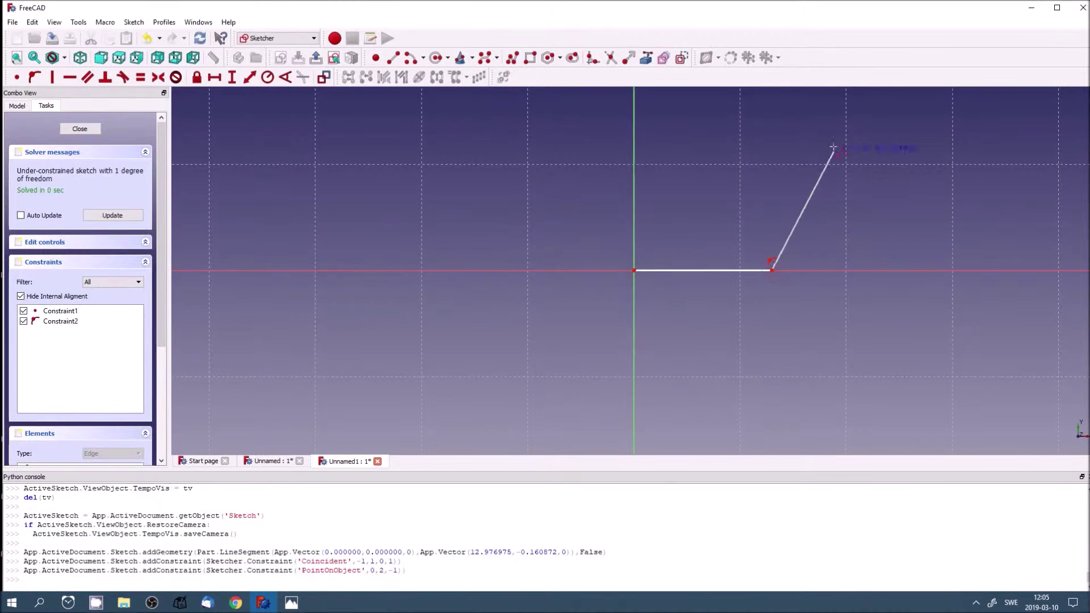
left_click(835, 125)
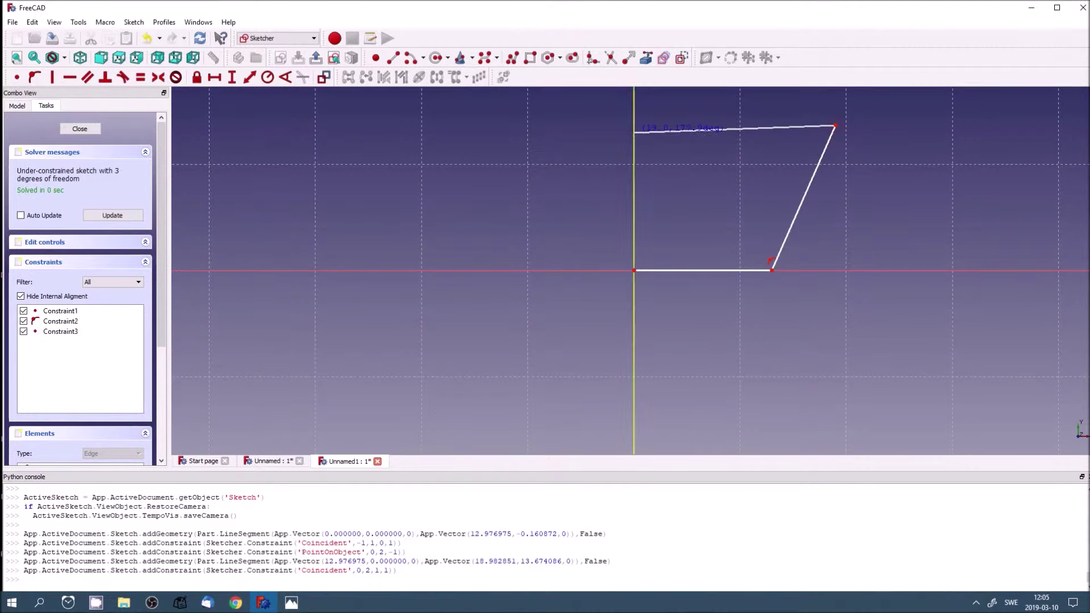
left_click(633, 132)
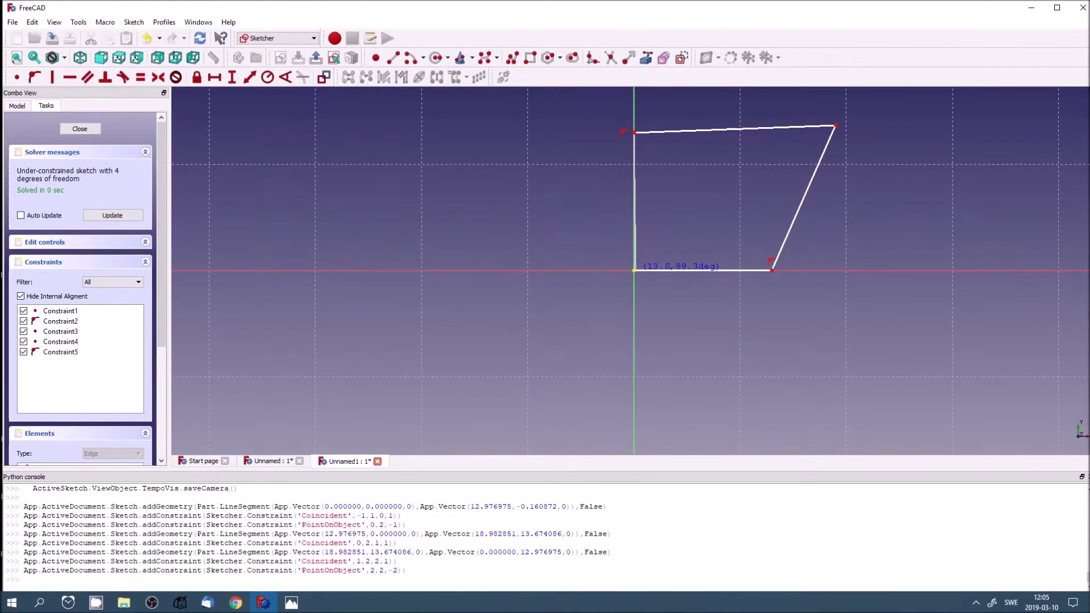
left_click(634, 271)
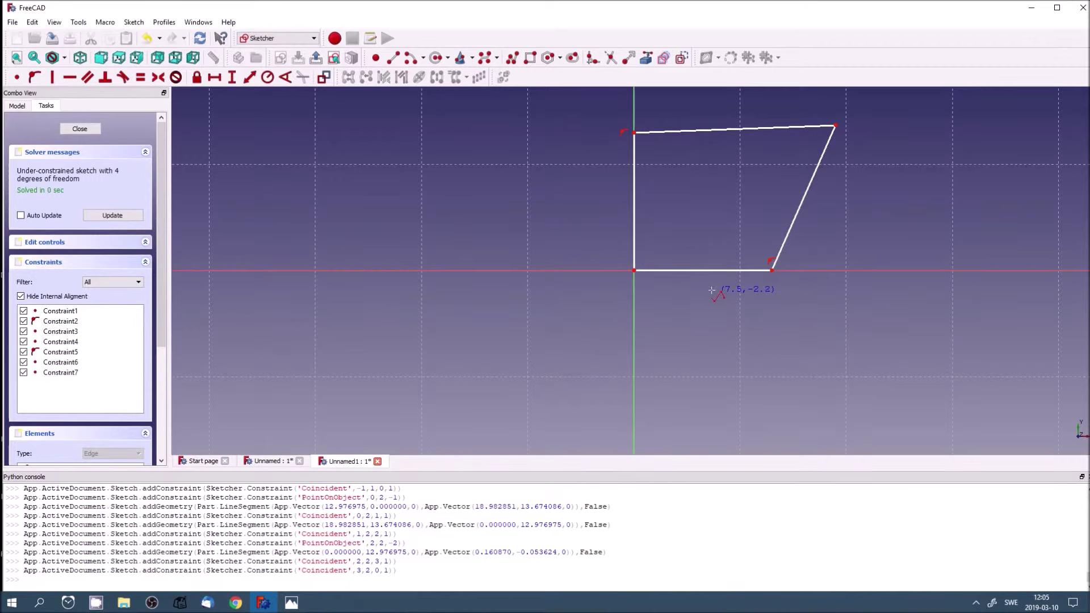
right_click(727, 150)
Make the top edge horizontal, with 13.67 mm height and 18.98 mm top width
left_click(721, 128)
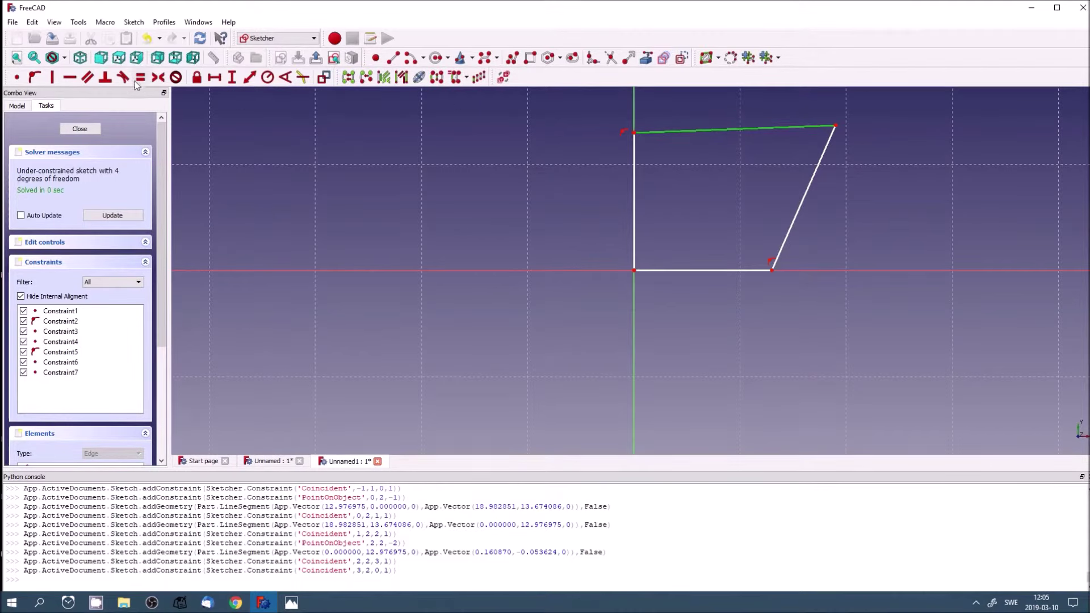
left_click(69, 77)
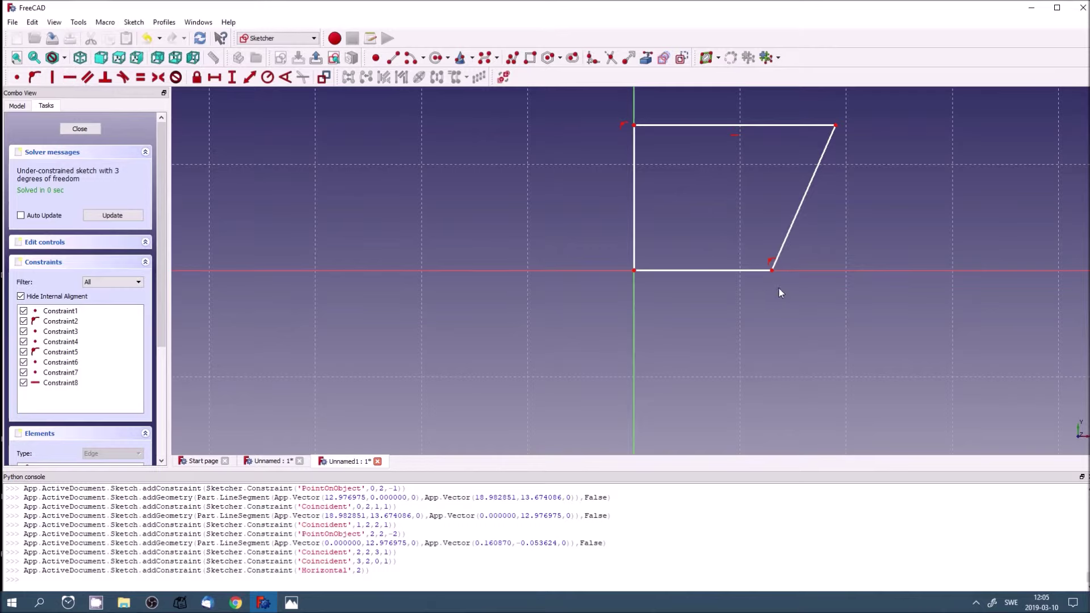
left_click(231, 77)
left_click(634, 272)
left_click(573, 330)
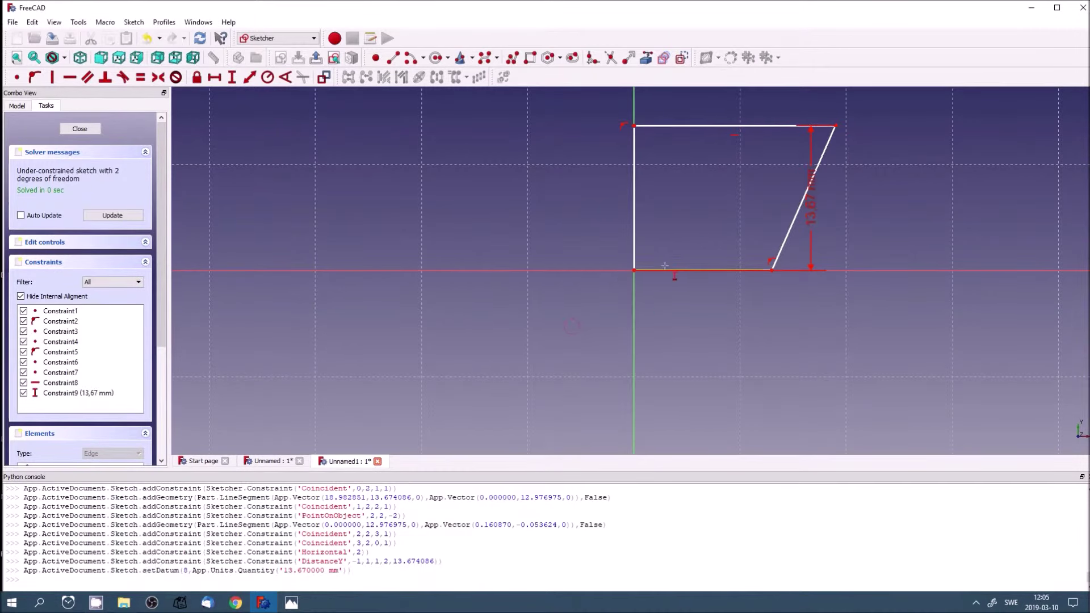
left_click(214, 79)
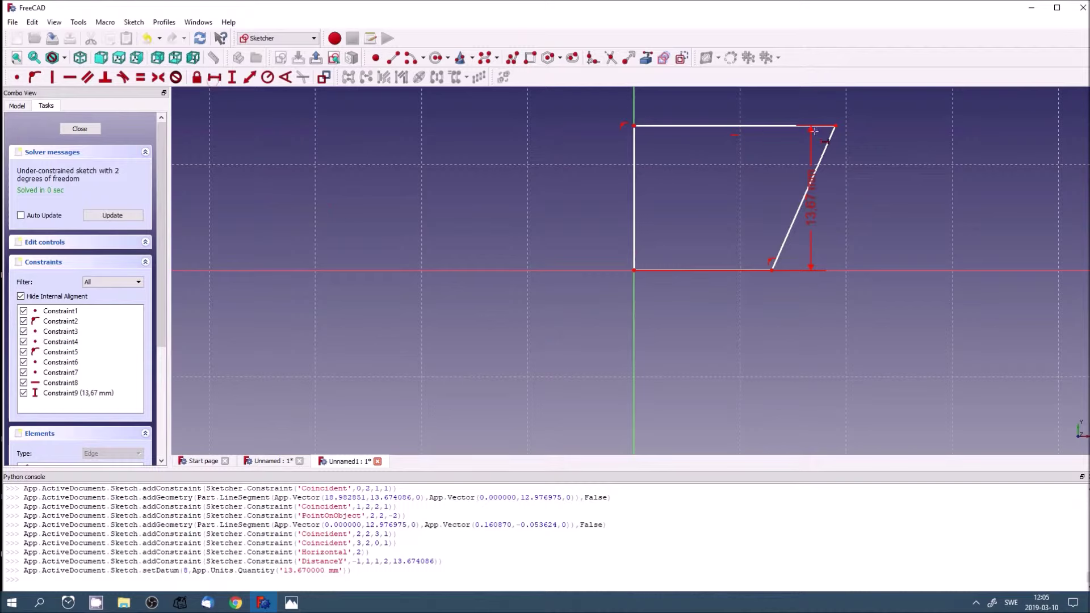
left_click(635, 126)
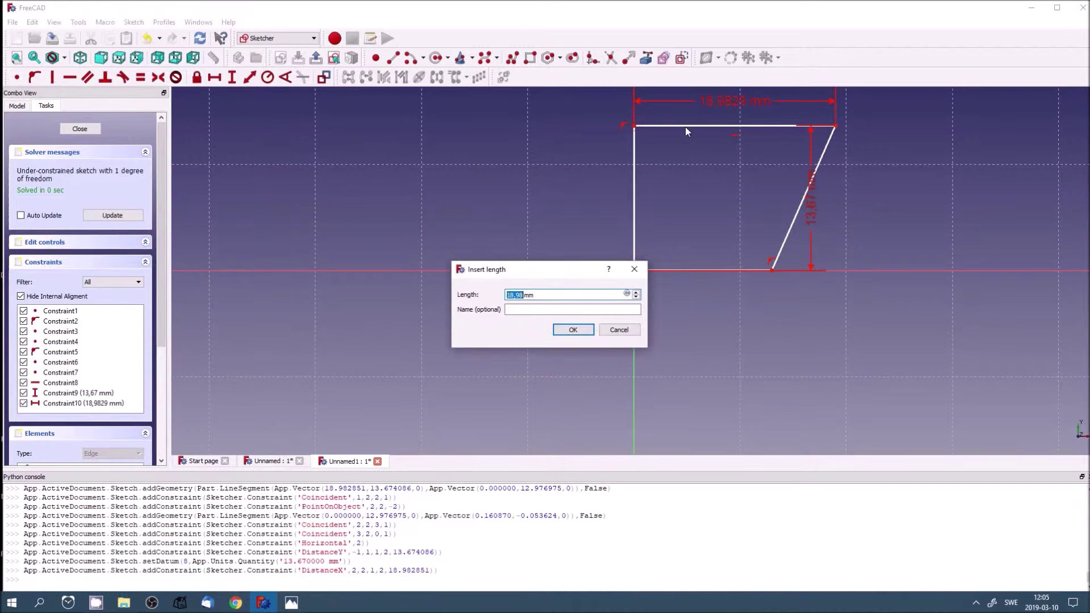
left_click(573, 331)
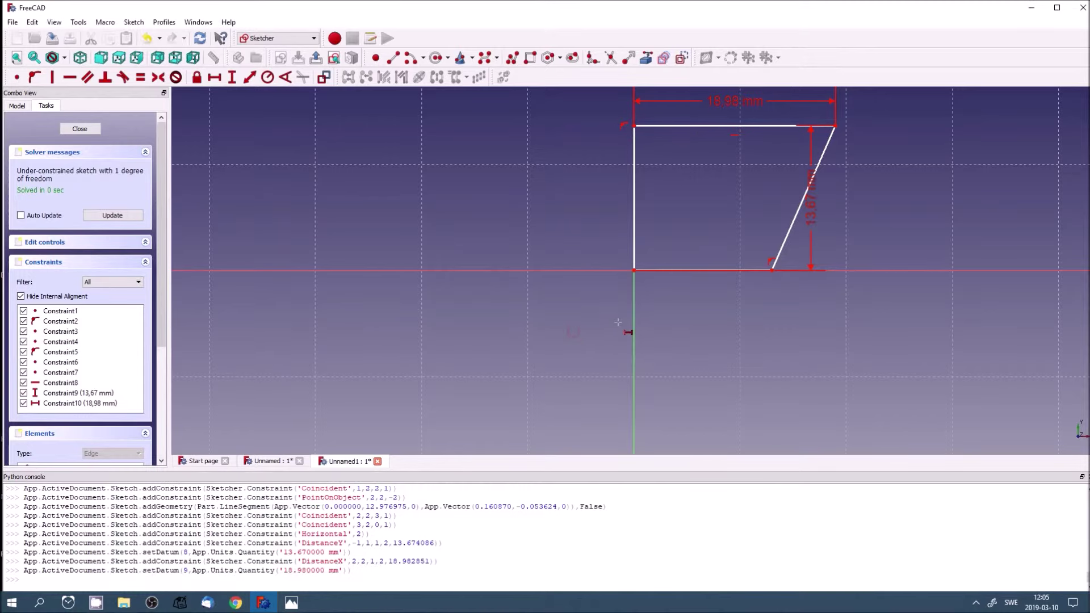
right_click(715, 235)
Adjust the right-hand corners and constrain the bottom edge to 11.1 mm
left_click_drag(835, 126, 849, 150)
left_click_drag(772, 271, 770, 278)
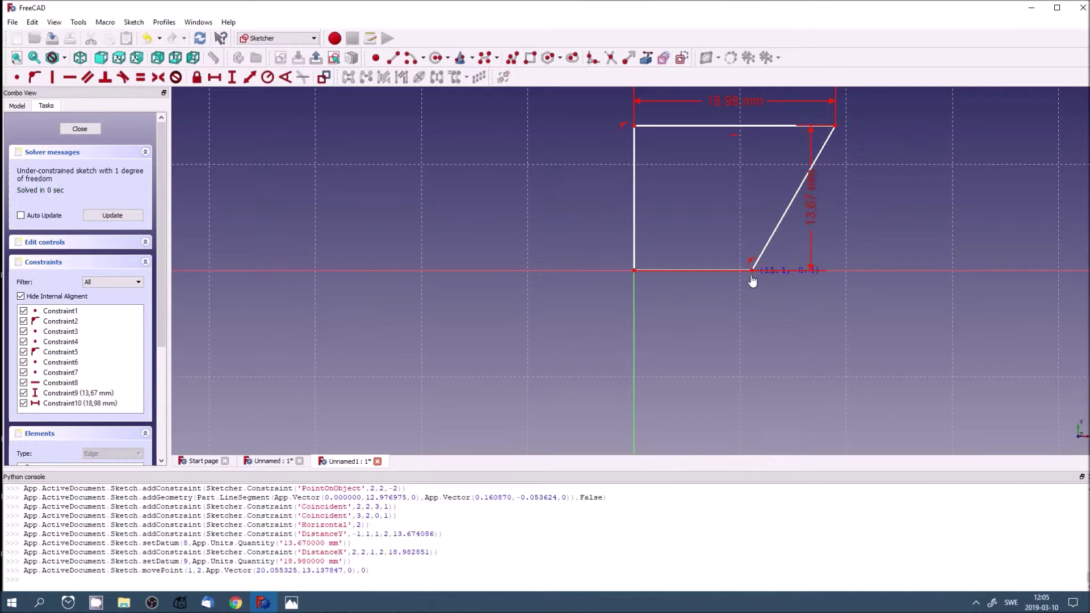
left_click_drag(770, 282, 753, 281)
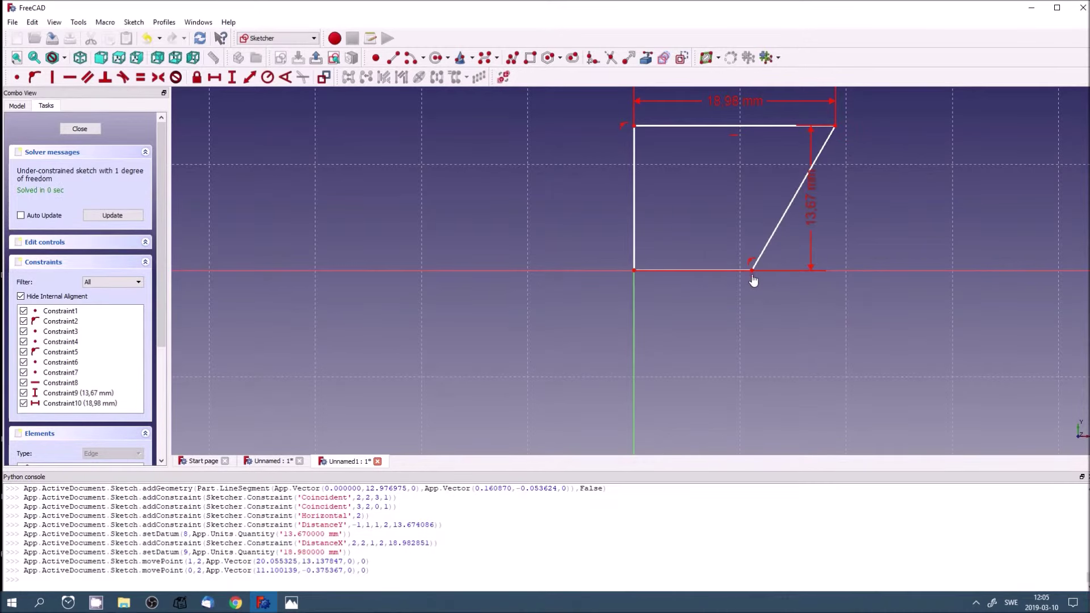
left_click(213, 78)
left_click(634, 271)
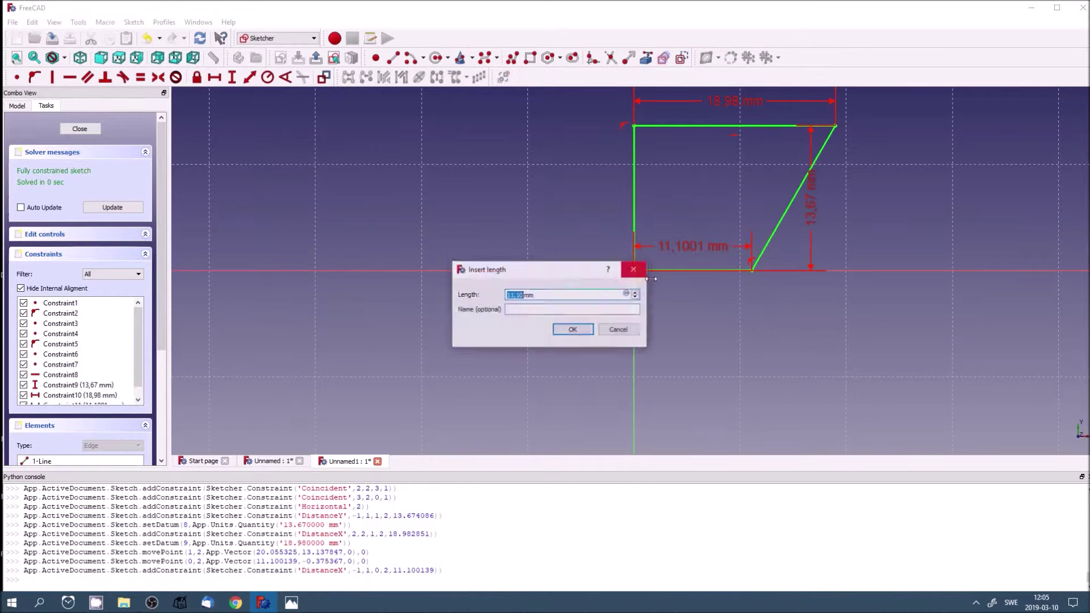
left_click(573, 331)
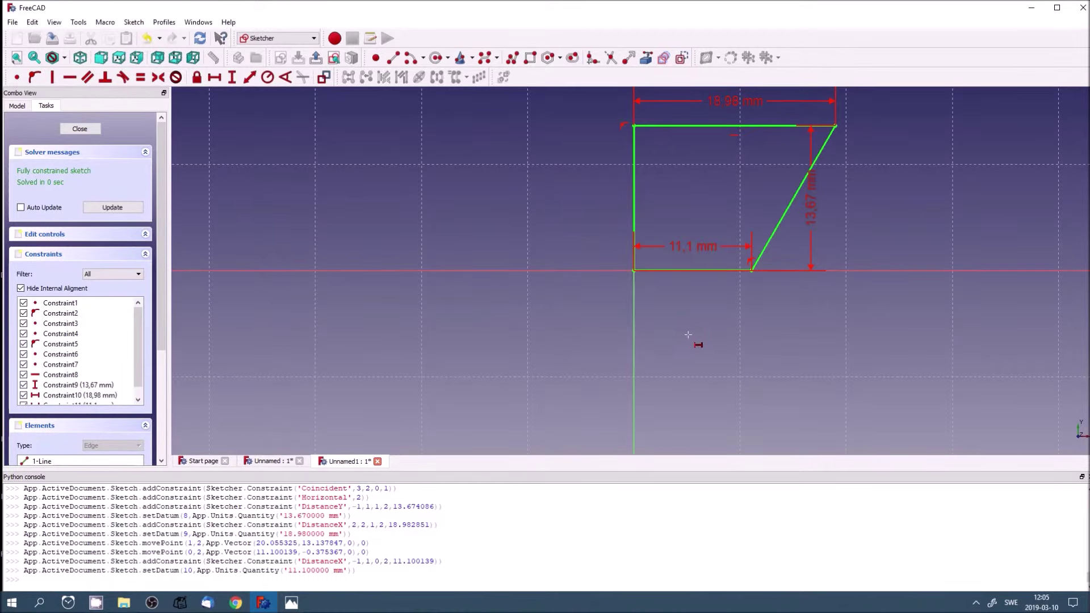
Close the sketch and revolve it, reducing the angle to 230°
left_click(83, 130)
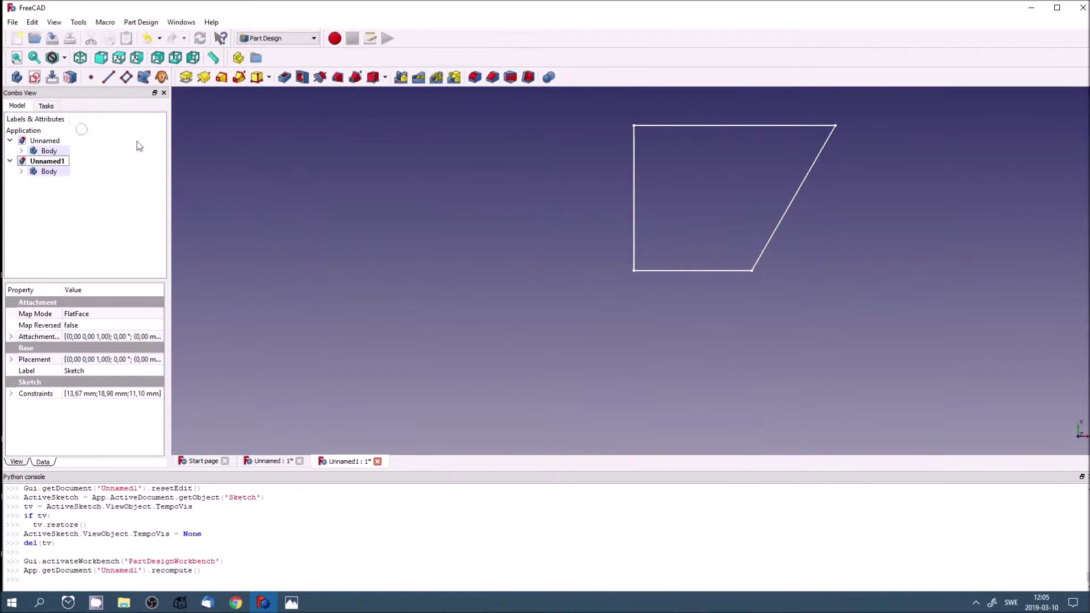
left_click(204, 77)
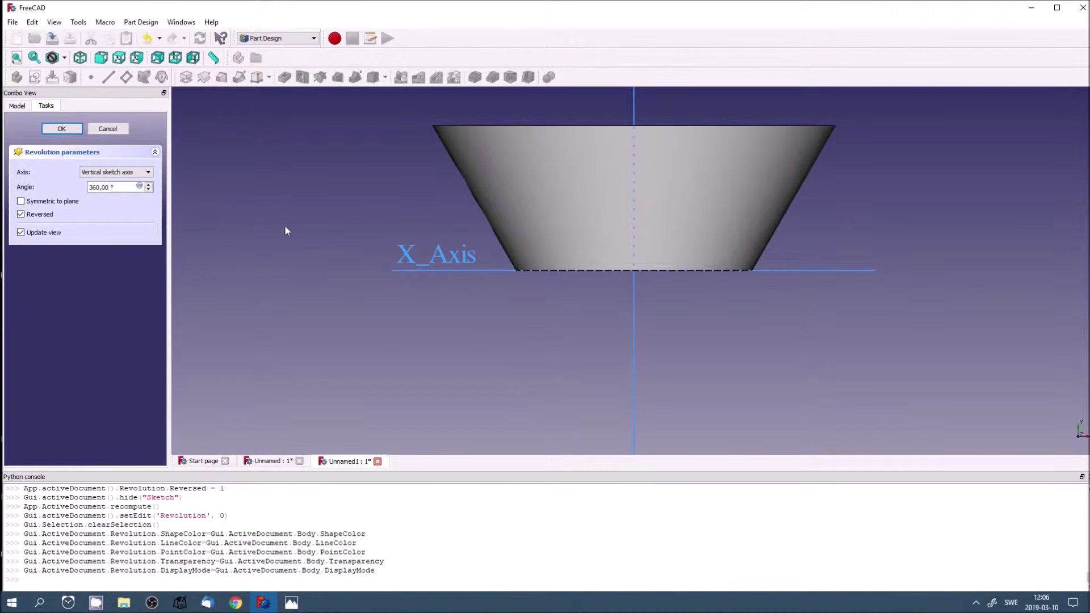
middle_click_drag(289, 221, 365, 263)
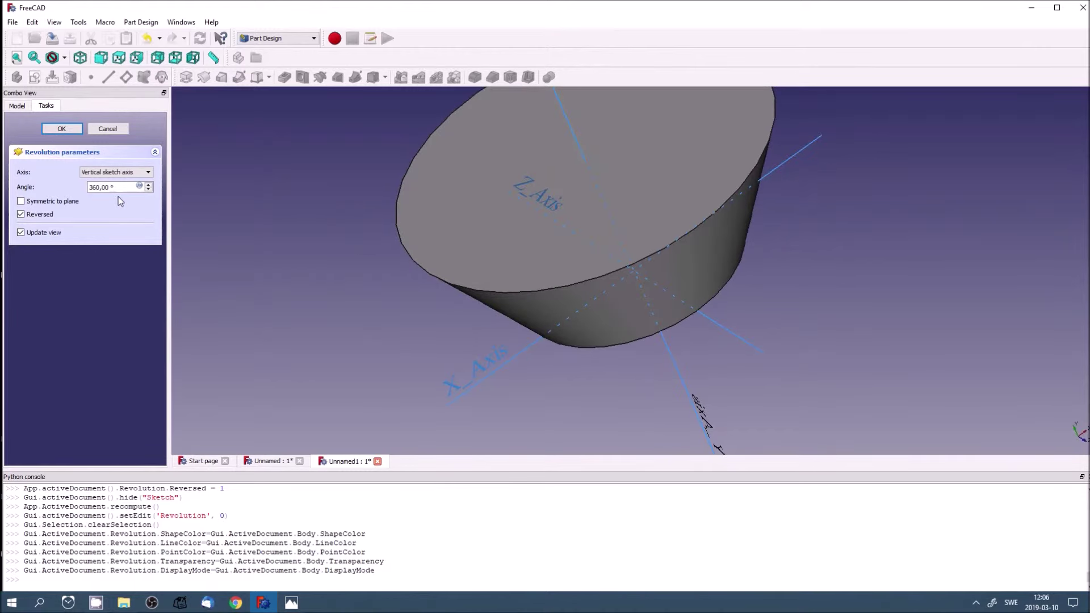
left_click(148, 190)
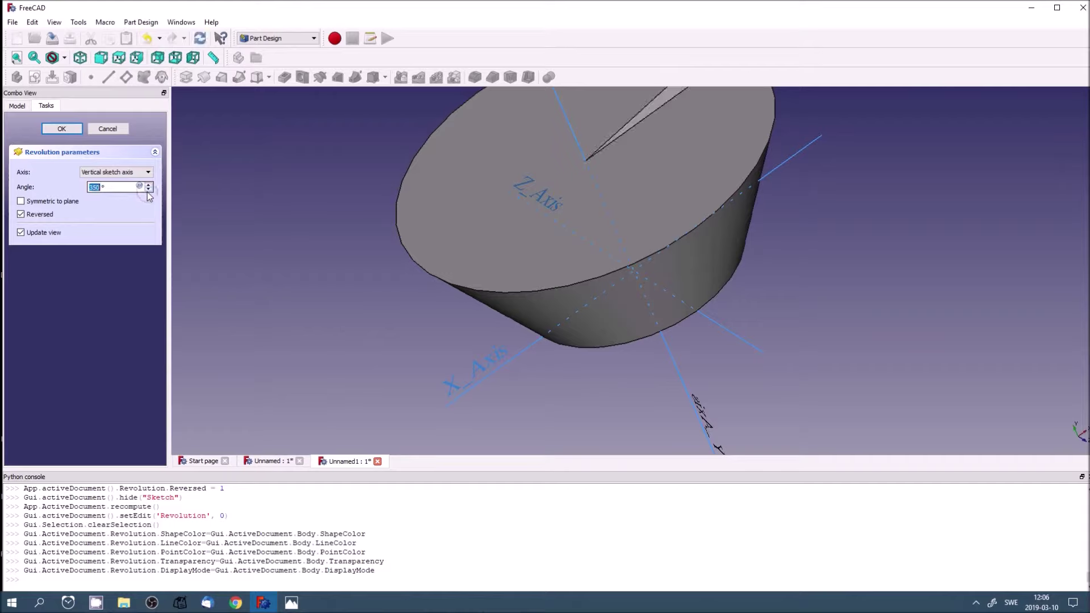
left_click(148, 192)
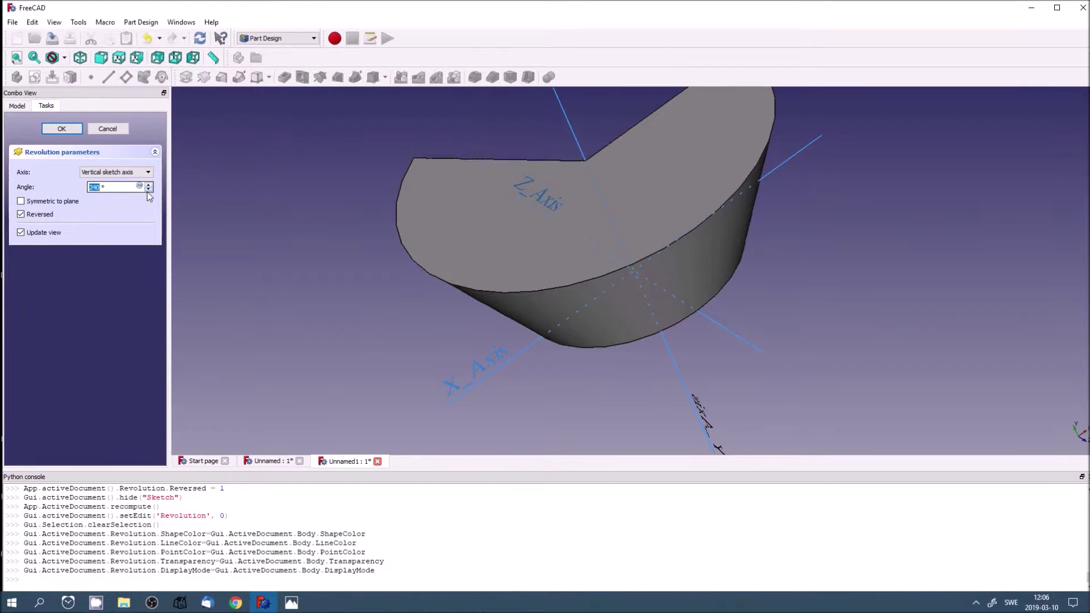
mouse_move(341, 257)
middle_mouse_down()
mouse_move(515, 227)
mouse_move(632, 292)
mouse_move(591, 318)
middle_mouse_up()
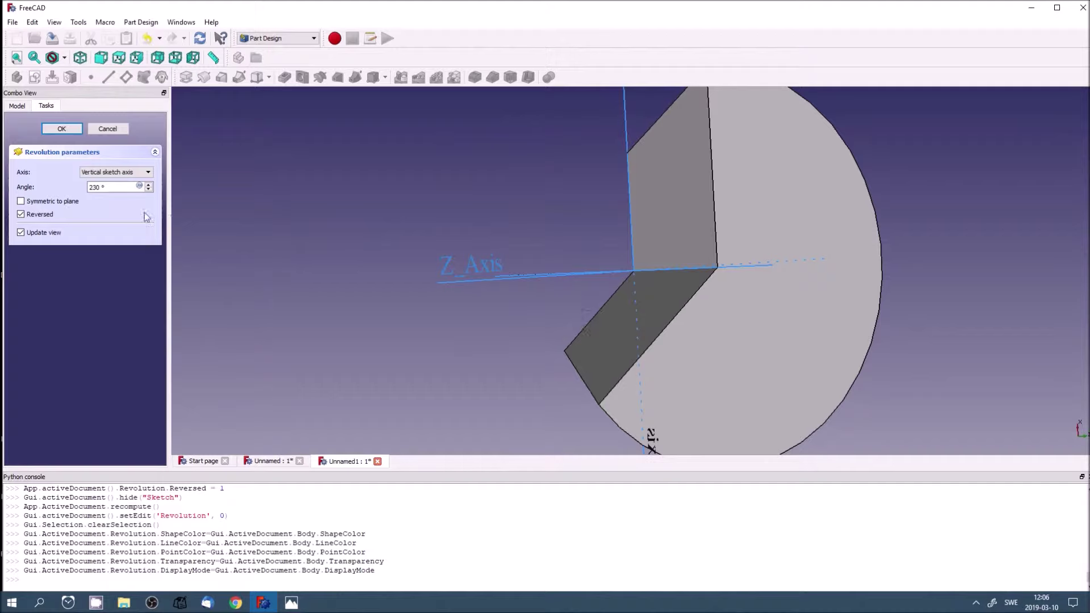
Revolve about the Vertical sketch axis, confirm, and start a new Unnamed2 document
left_click(129, 172)
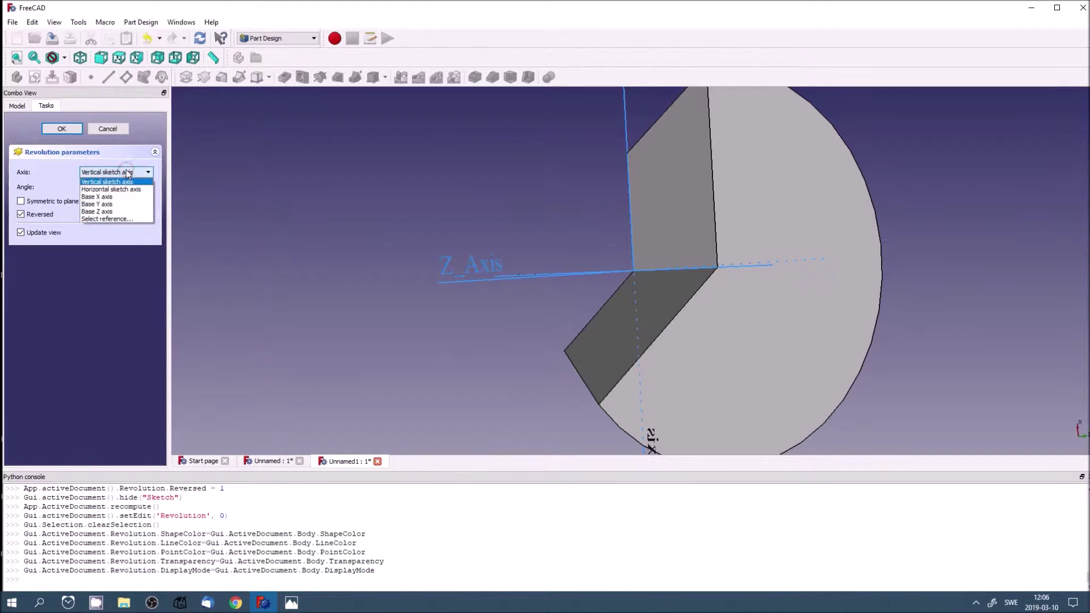
left_click(128, 172)
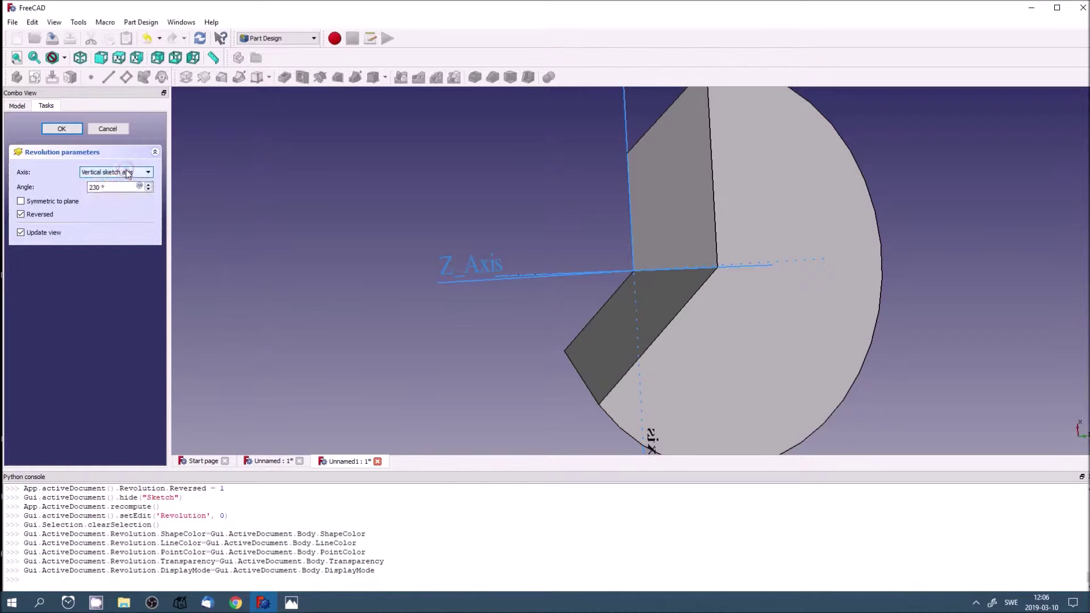
left_click(62, 128)
mouse_move(459, 290)
middle_mouse_down()
mouse_move(605, 331)
mouse_move(450, 295)
mouse_move(433, 272)
middle_mouse_up()
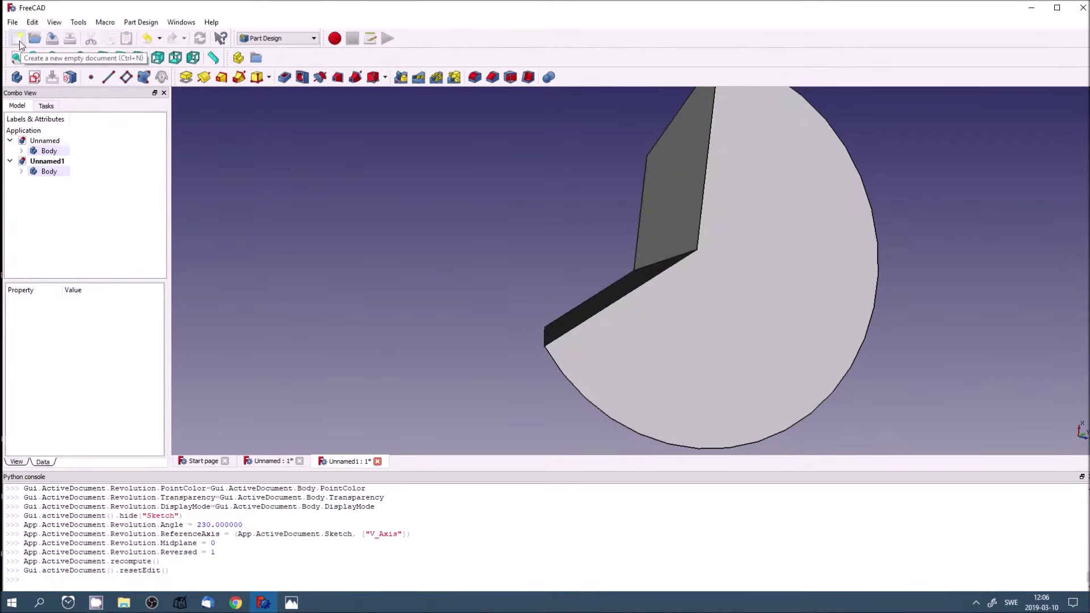
left_click(17, 38)
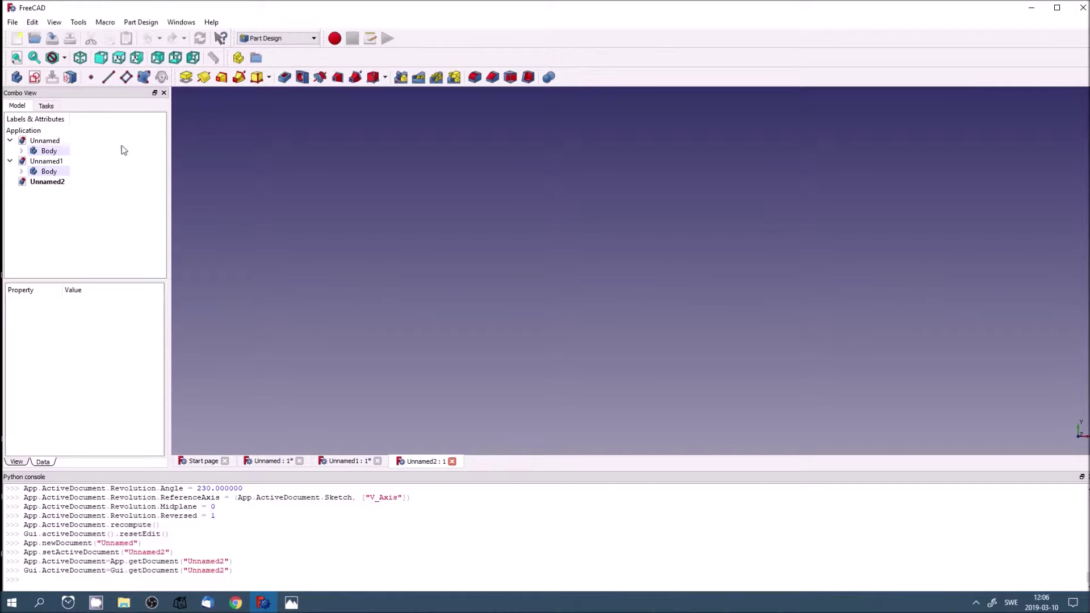
Create a body with a new sketch on XY_Plane
left_click(36, 81)
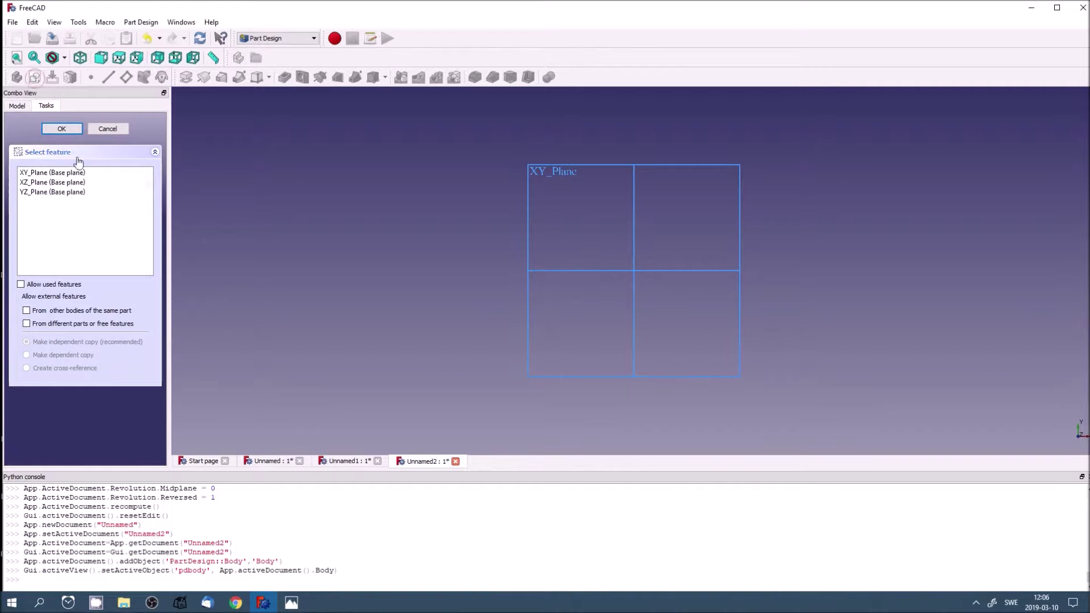
left_click(58, 173)
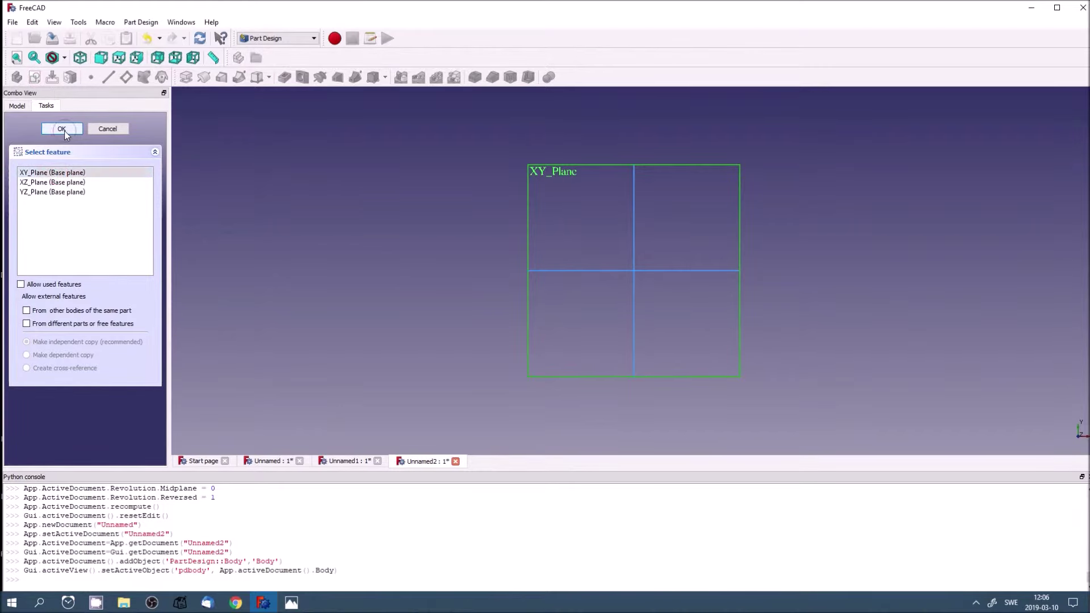
left_click(62, 130)
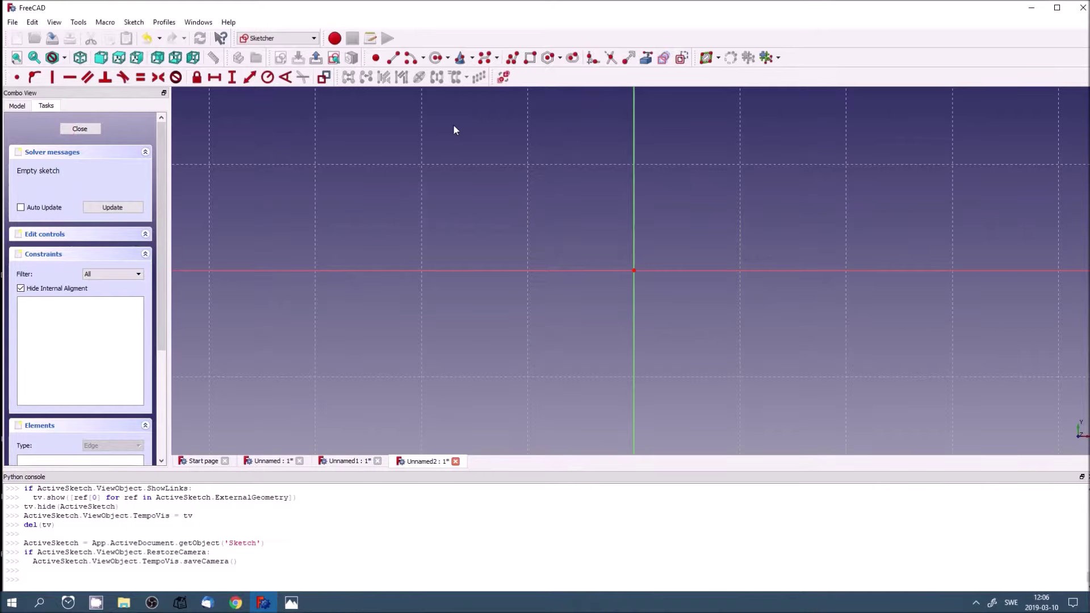
Draw an end-points-and-rim arc from the origin rising up and to the right
left_click(423, 57)
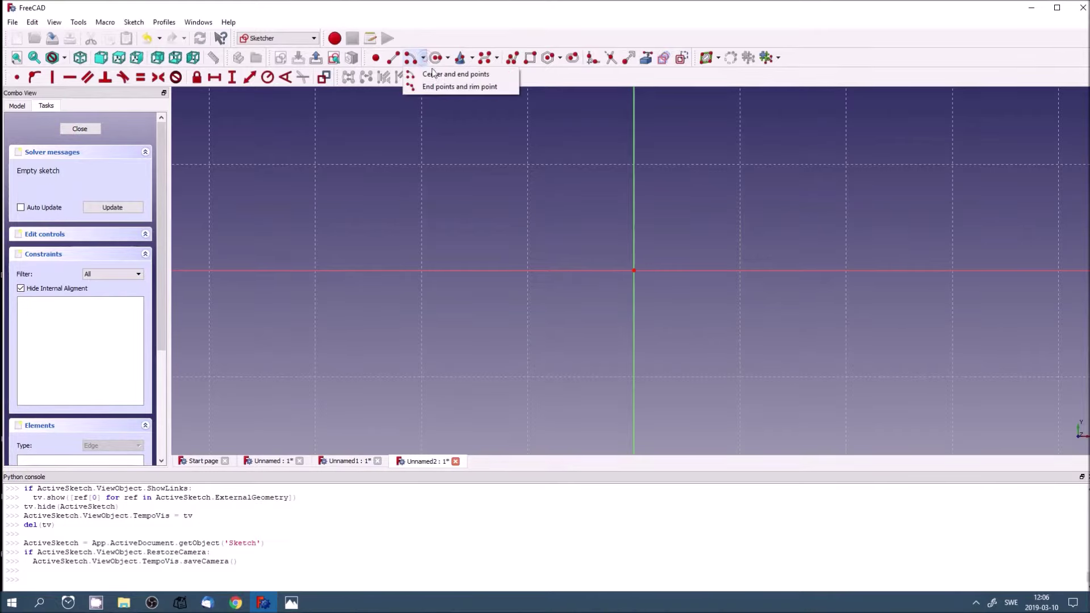
left_click(449, 89)
left_click(634, 270)
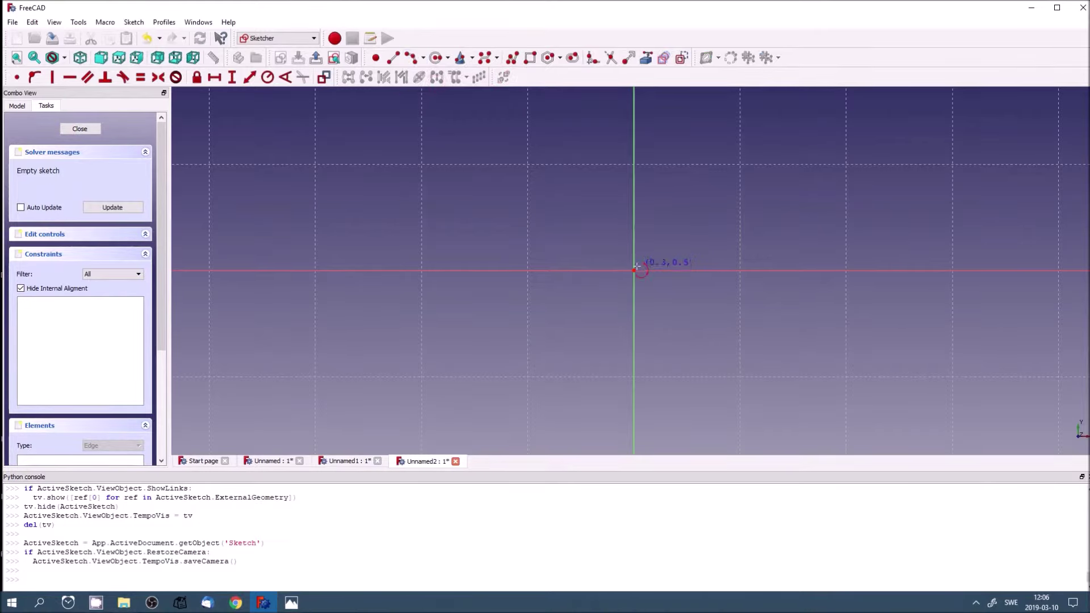
left_click(793, 118)
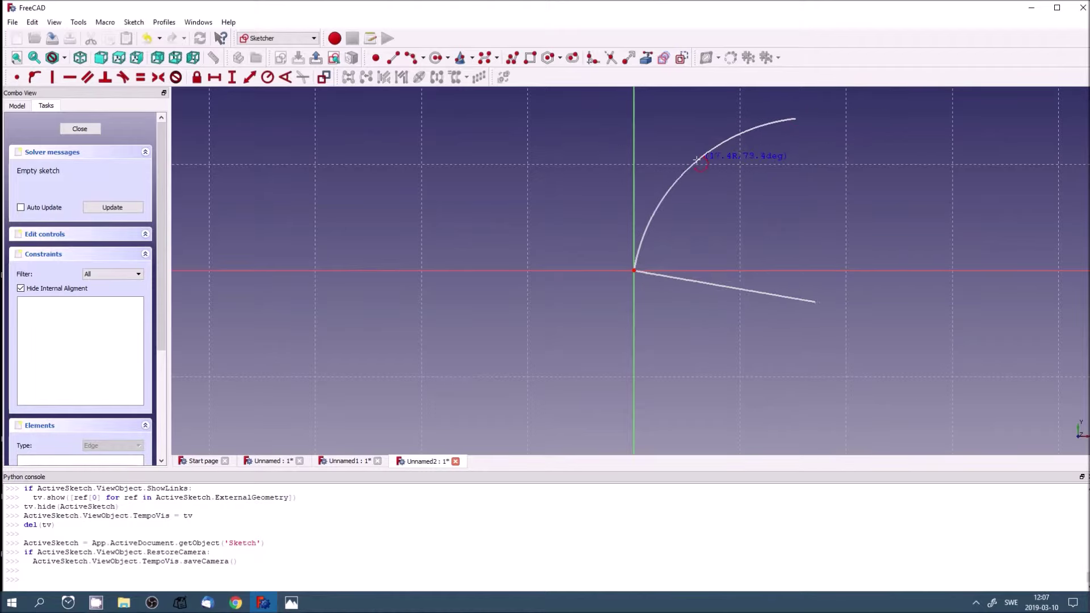
left_click(691, 155)
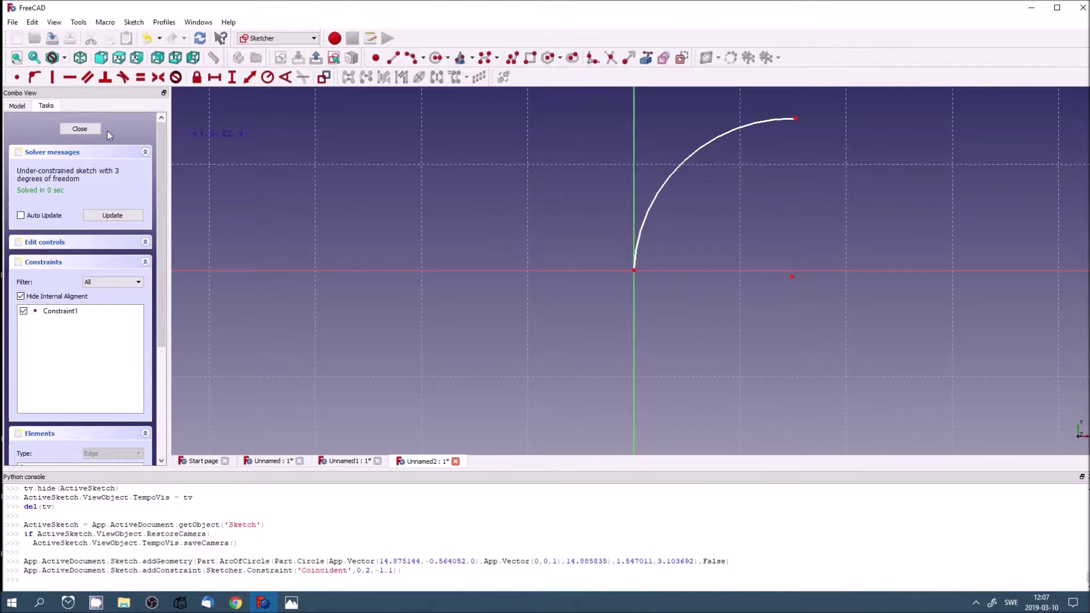
Close the arc sketch and add a datum plane in Object's XZ mode
left_click(80, 129)
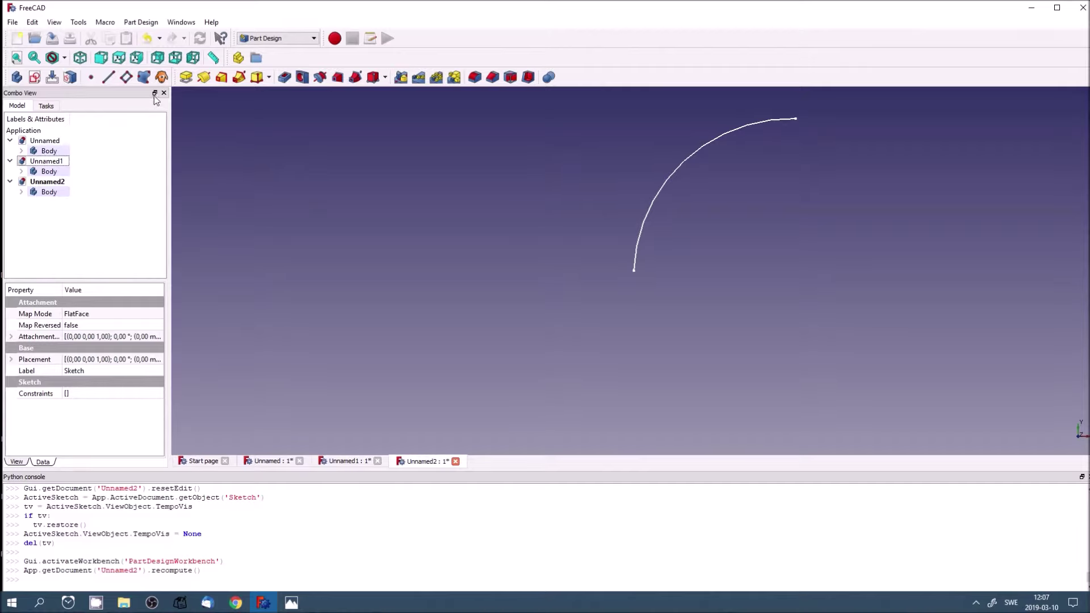
left_click(126, 79)
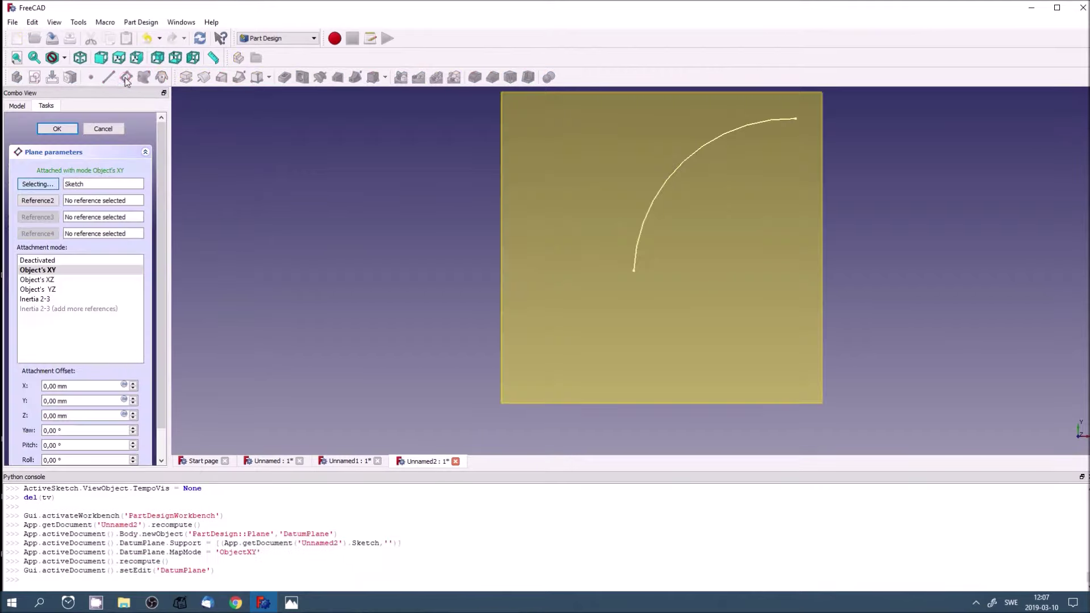
left_click(60, 281)
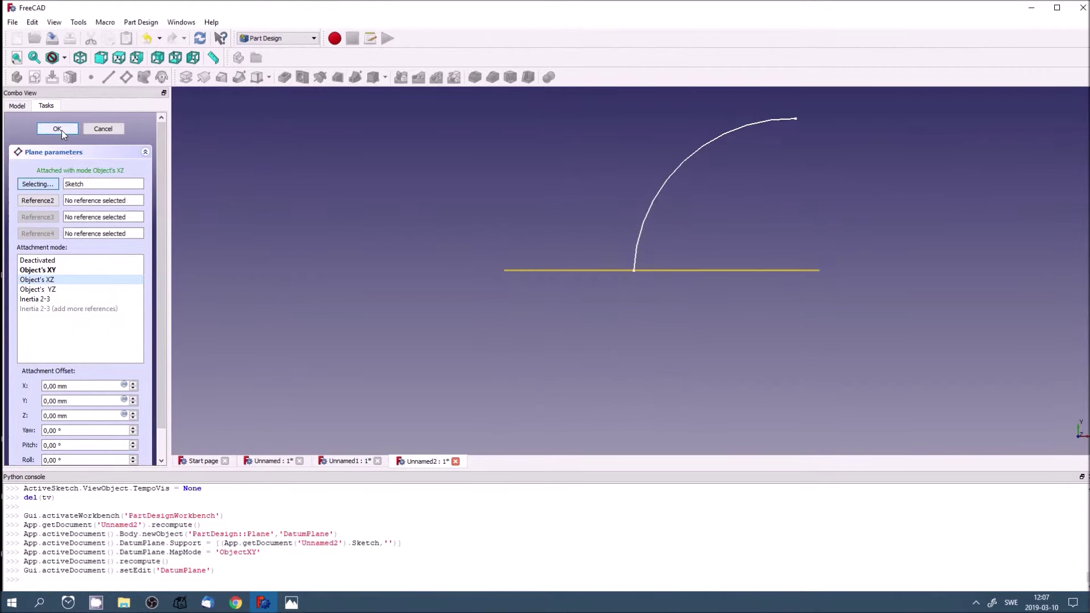
left_click(62, 131)
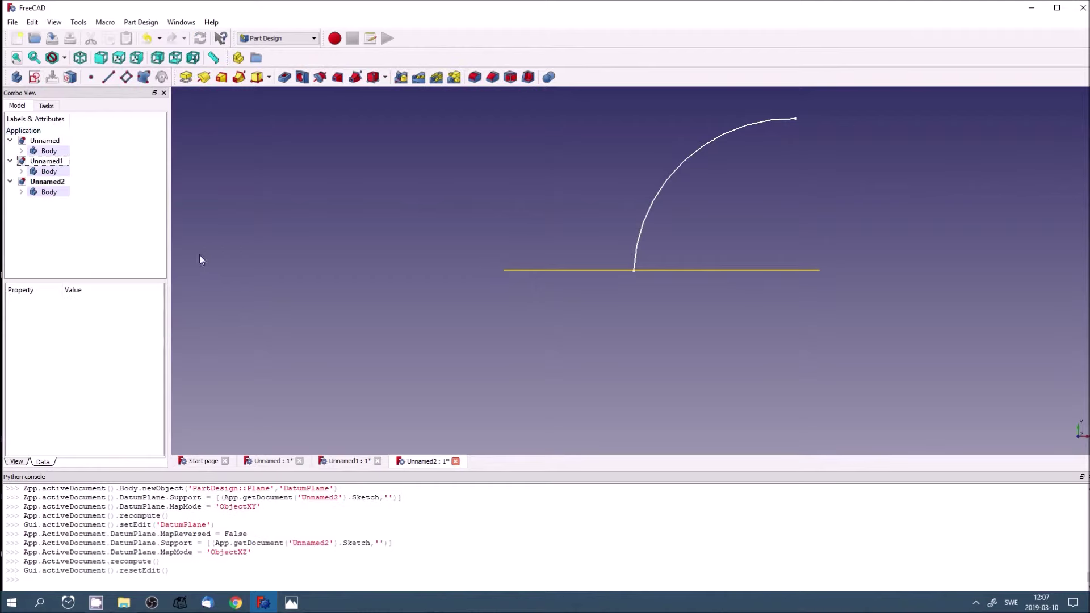
middle_click_drag(427, 284, 443, 282)
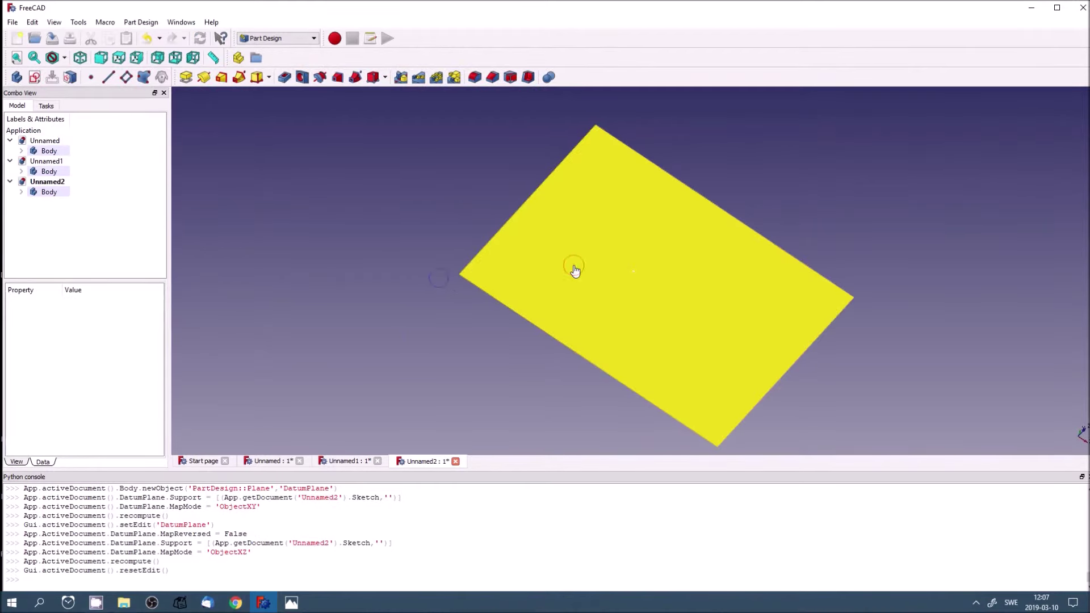
Sketch a circle of radius about 5.28 centred at the origin on the datum plane
left_click(574, 269)
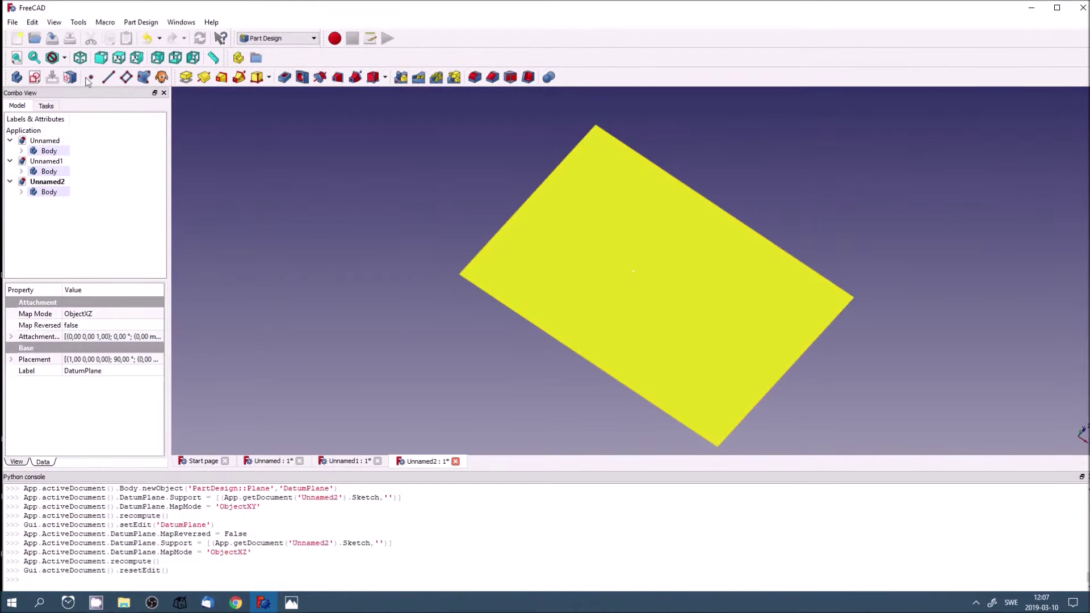
left_click(35, 76)
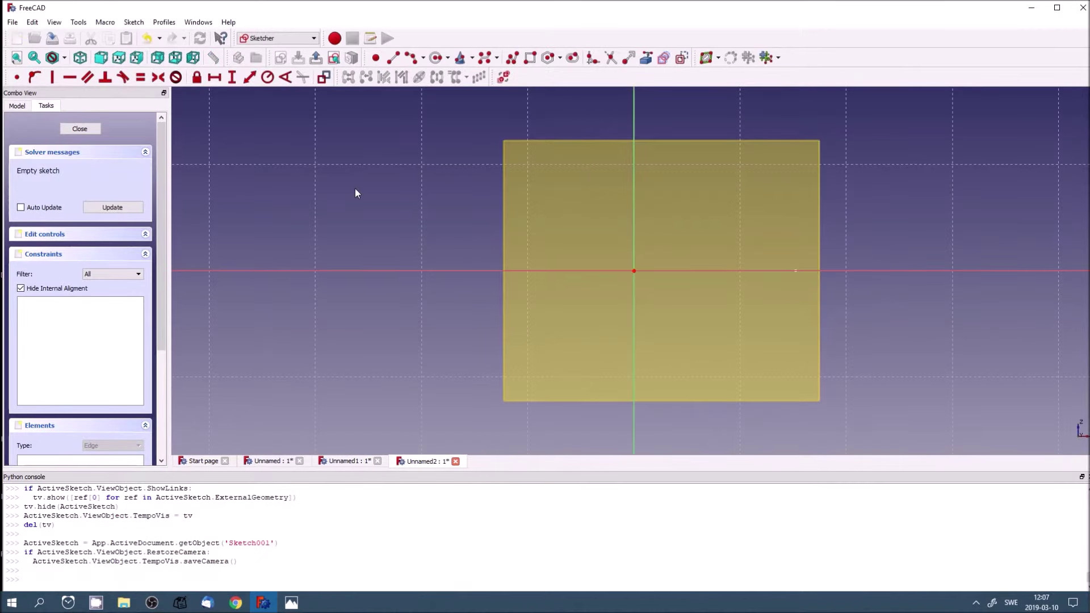
left_click(436, 58)
left_click(633, 270)
left_click(686, 290)
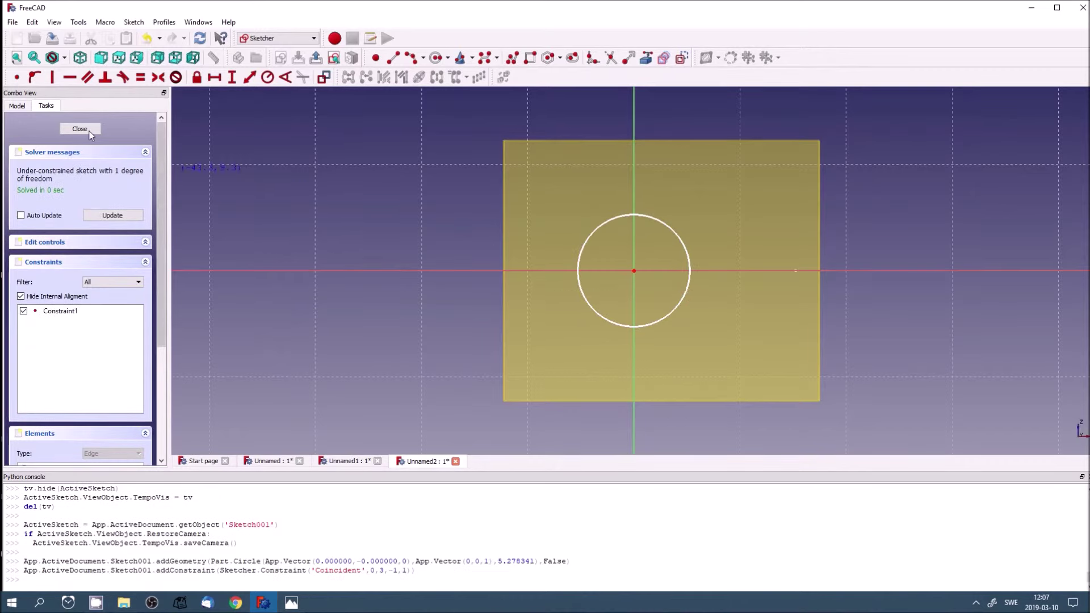
left_click(74, 129)
mouse_move(358, 302)
middle_mouse_down()
mouse_move(453, 253)
mouse_move(370, 316)
mouse_move(347, 354)
middle_mouse_up()
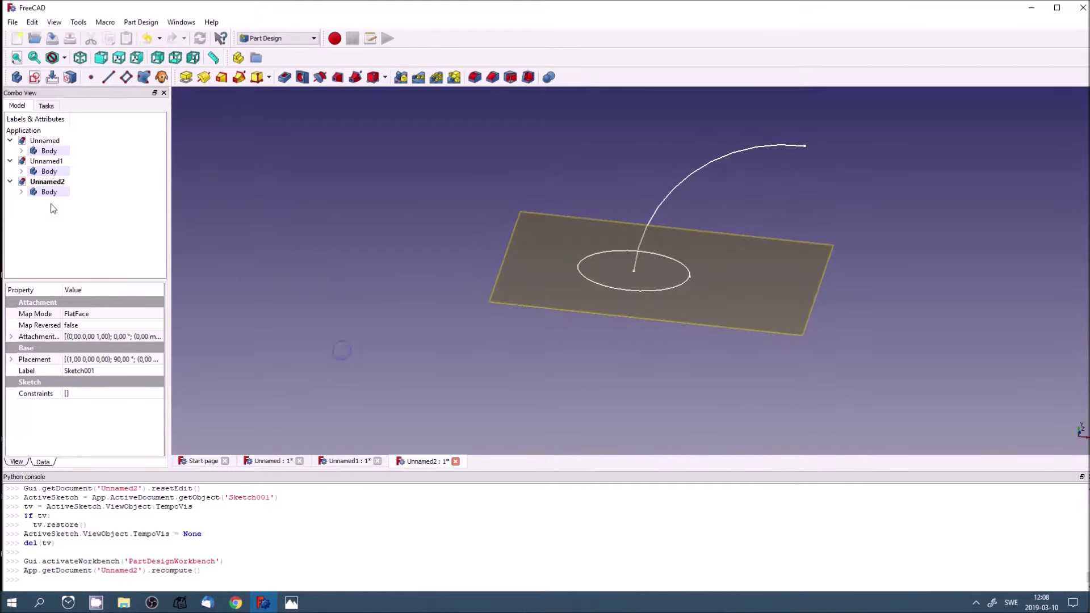
left_click(22, 192)
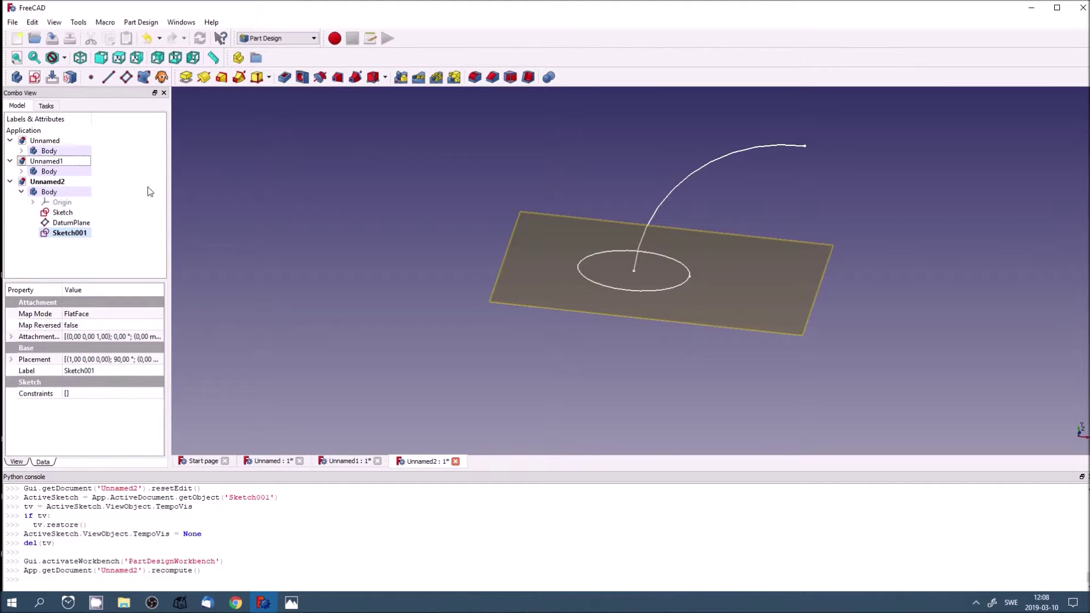
Sweep the Sketch001 circle along the arc sketch with Additive Pipe into a solid bent tube
left_click(239, 77)
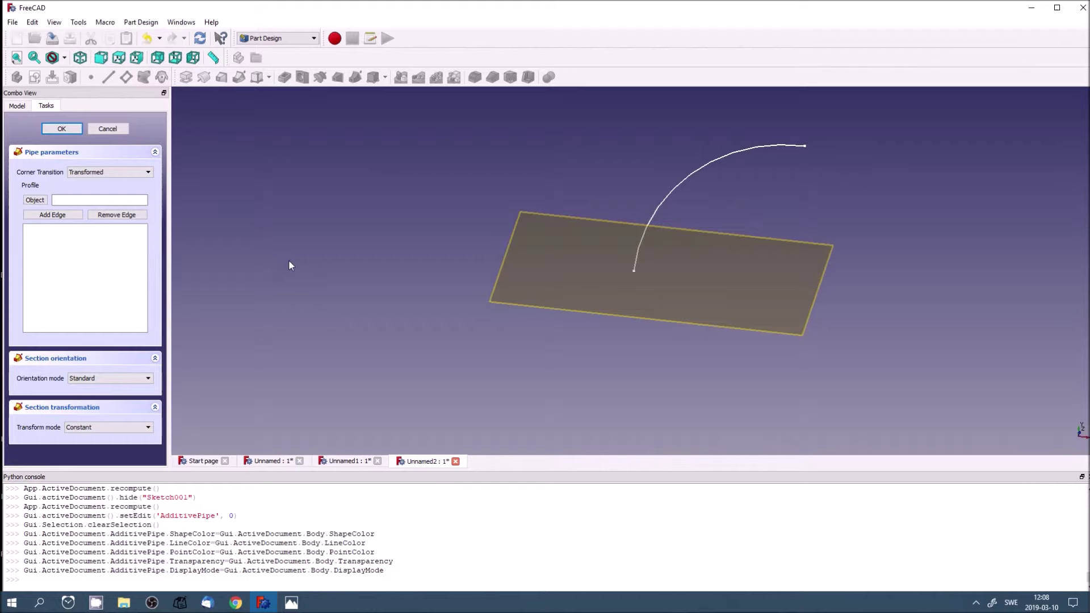
left_click(35, 200)
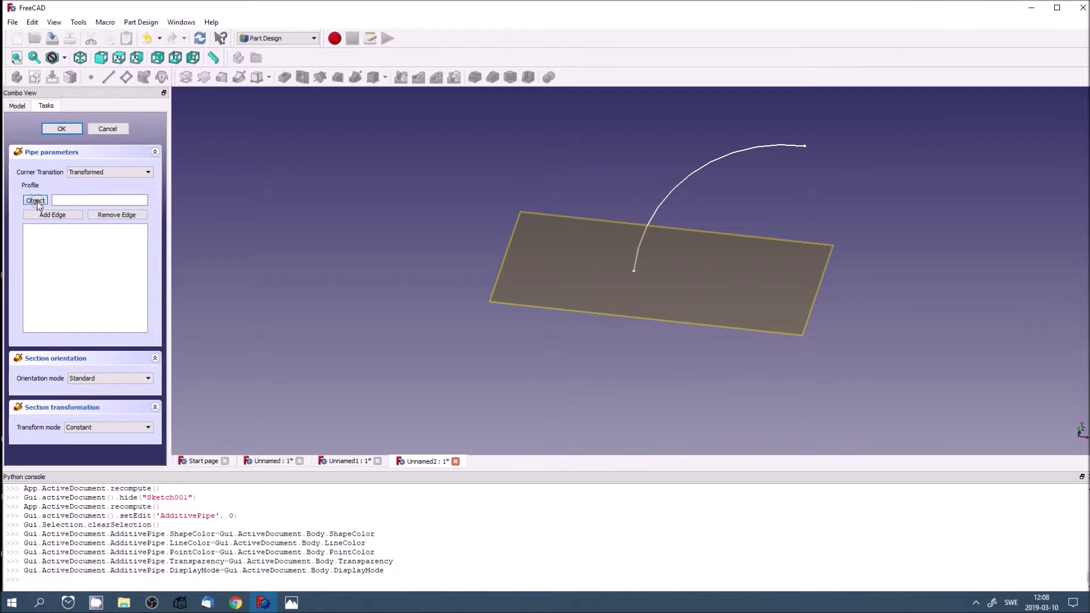
left_click(674, 193)
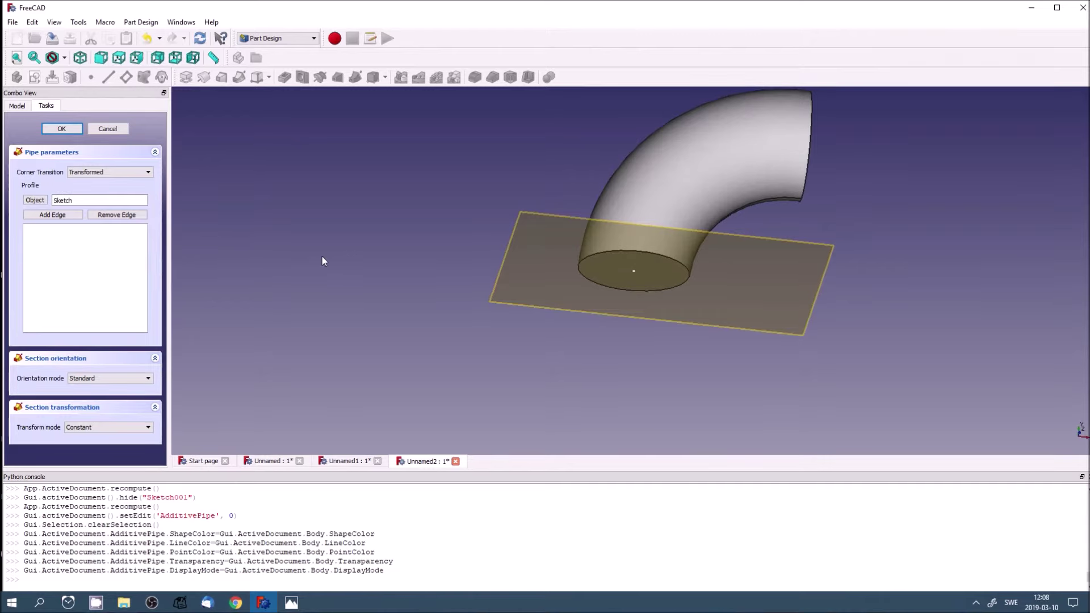
mouse_move(369, 237)
middle_mouse_down()
mouse_move(389, 410)
mouse_move(370, 413)
mouse_move(312, 394)
mouse_move(253, 352)
mouse_move(195, 236)
mouse_move(211, 160)
mouse_move(236, 148)
mouse_move(297, 190)
mouse_move(326, 268)
mouse_move(281, 261)
mouse_move(276, 244)
middle_mouse_up()
left_click(62, 129)
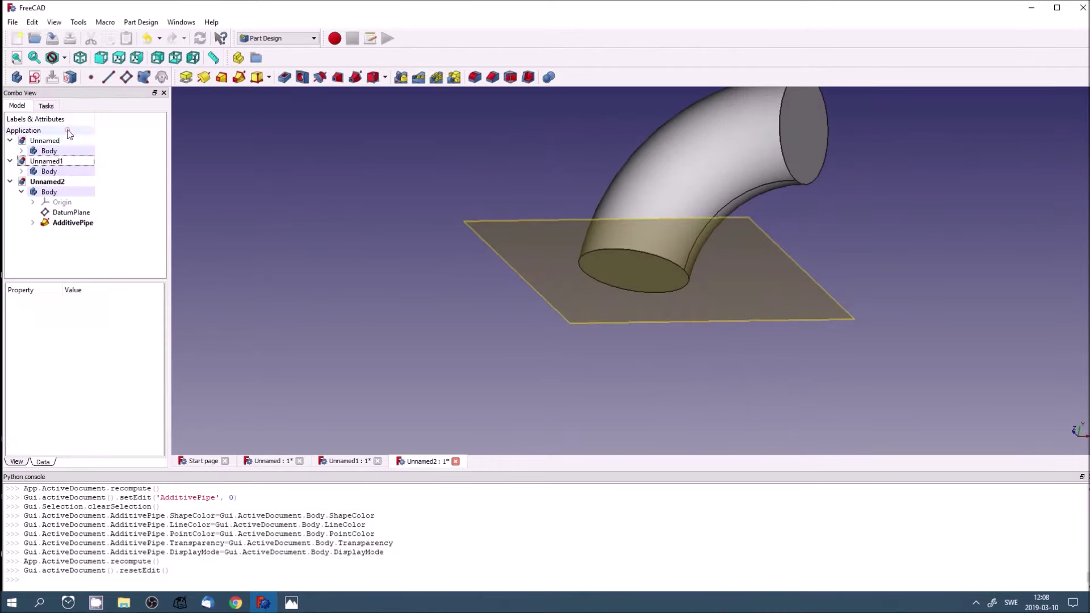
mouse_move(490, 303)
middle_mouse_down()
mouse_move(499, 324)
mouse_move(431, 284)
mouse_move(366, 301)
mouse_move(392, 318)
middle_mouse_up()
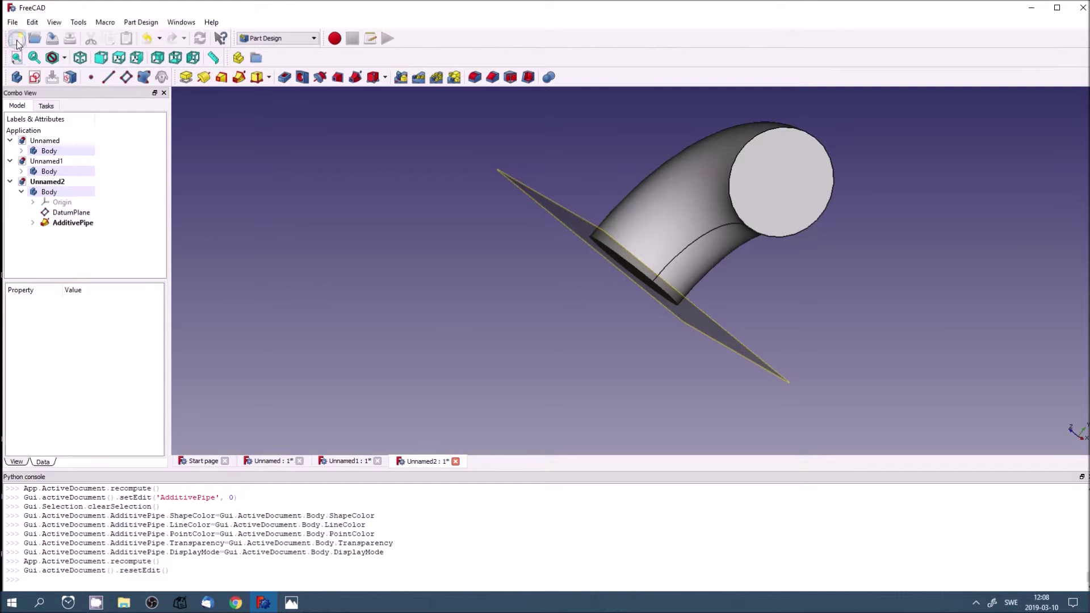
Create a new document Unnamed3 with a body and a sketch on XY_Plane
left_click(17, 38)
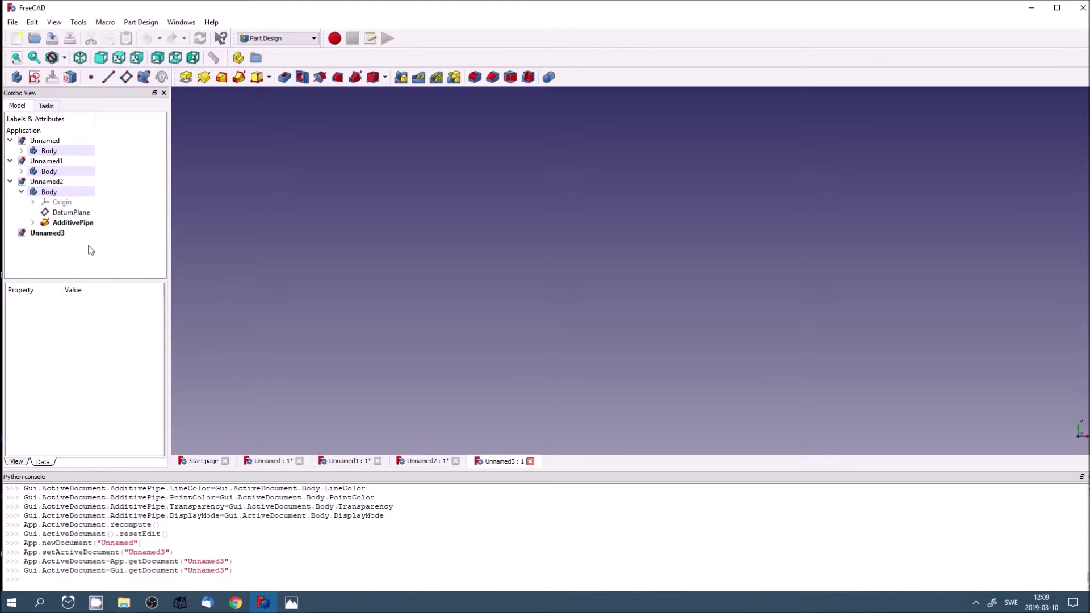
left_click(34, 77)
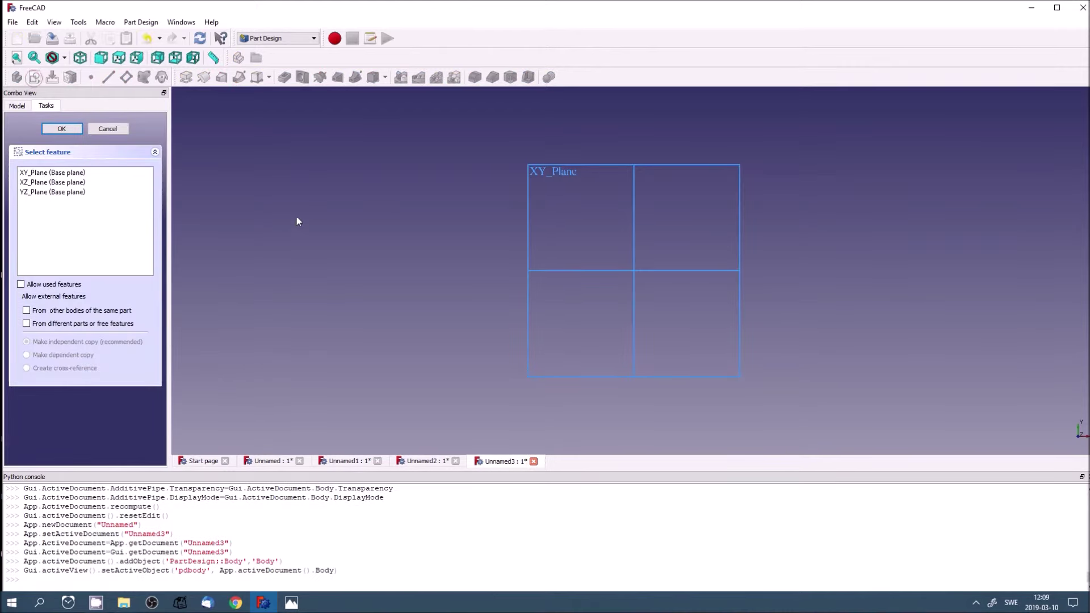
left_click(51, 172)
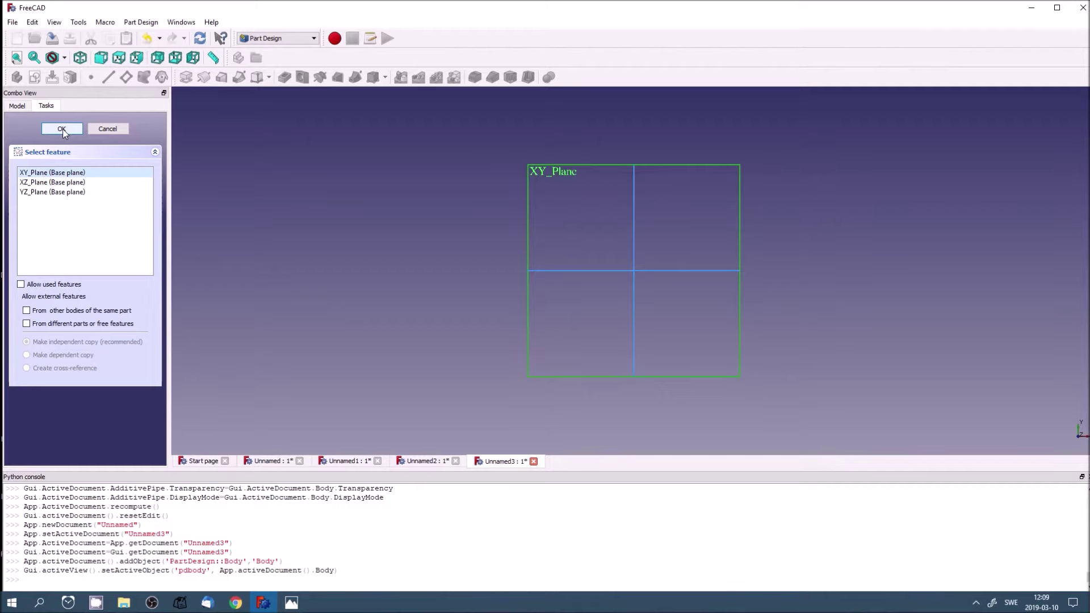
left_click(63, 128)
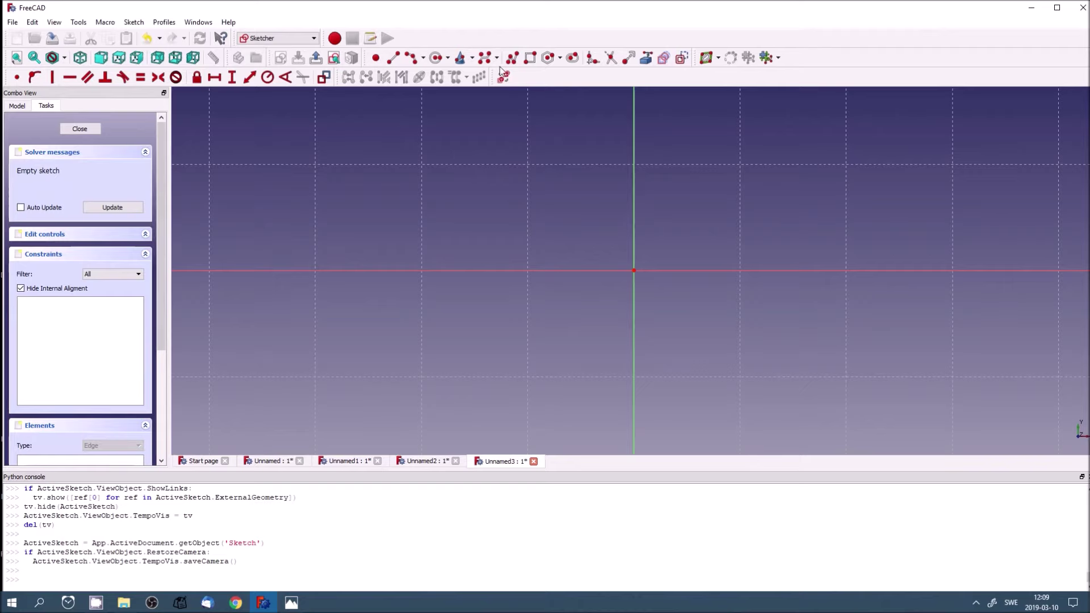
Draw an origin-centred circle of radius about 5.48 and close the sketch
left_click(438, 60)
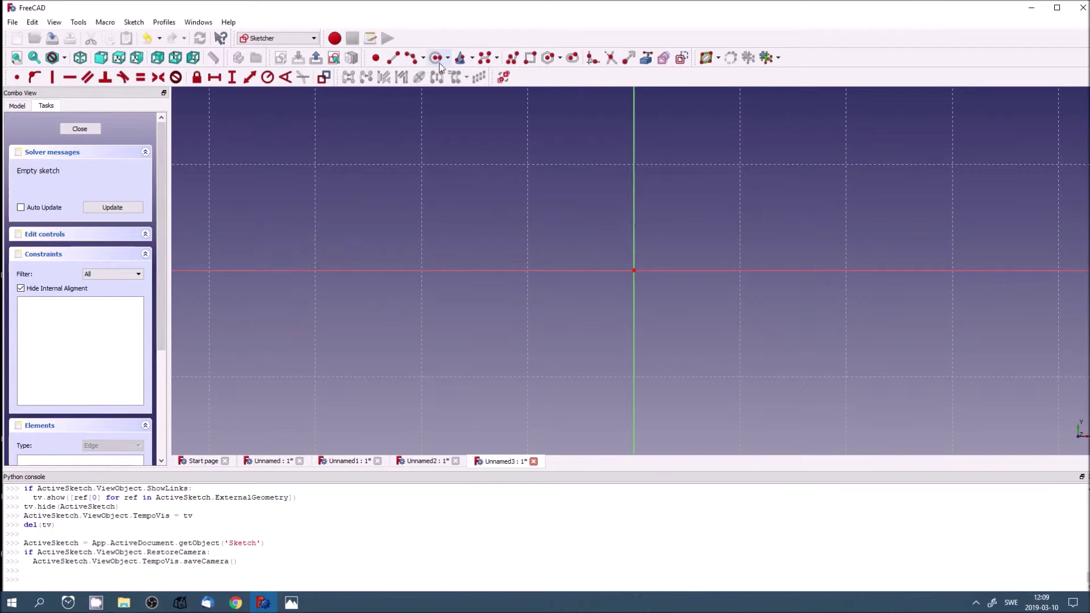
left_click(634, 270)
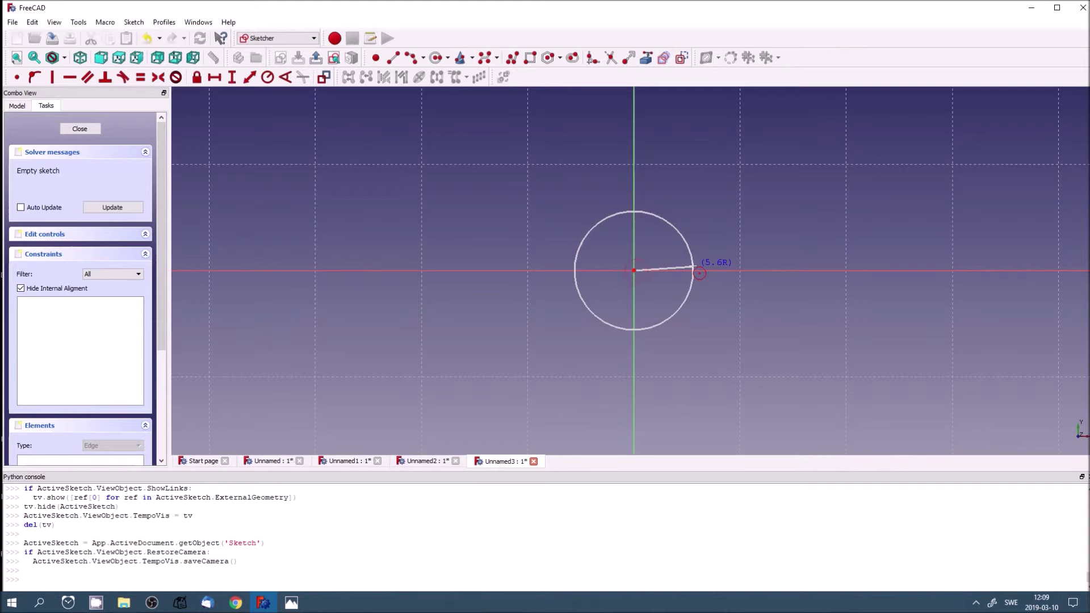
left_click(692, 268)
left_click(79, 129)
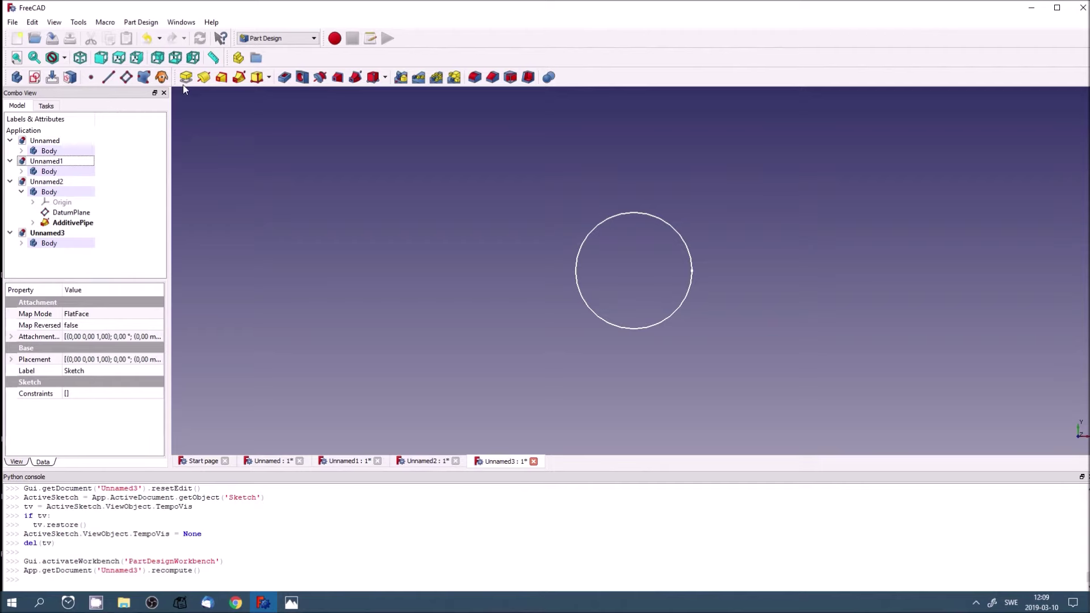
Add a datum plane on the circle sketch with a Z attachment offset of 21 mm
left_click(126, 78)
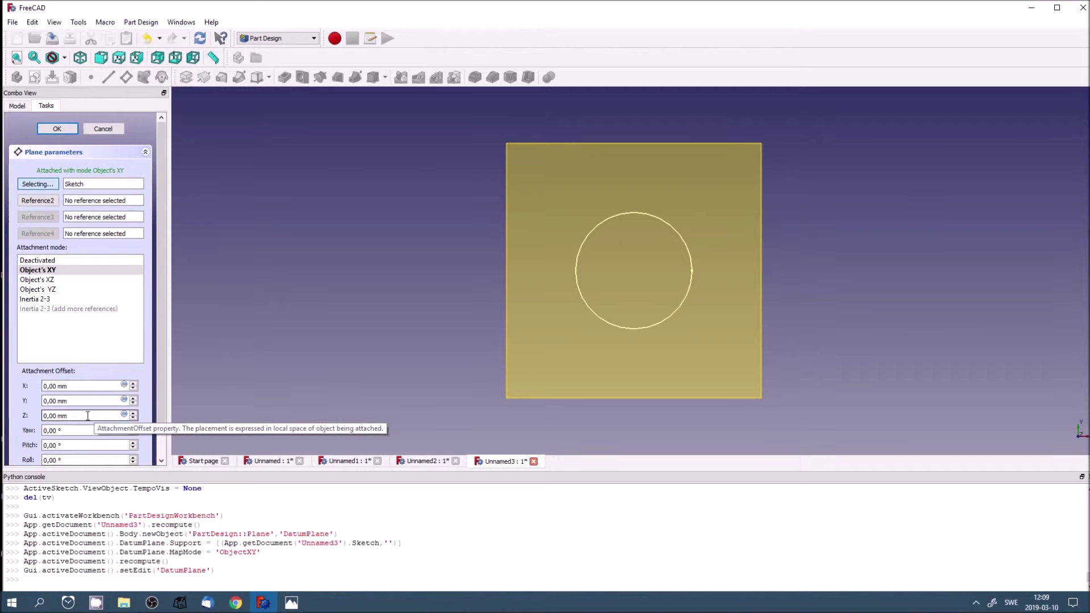
double_click(87, 415)
left_click(133, 415)
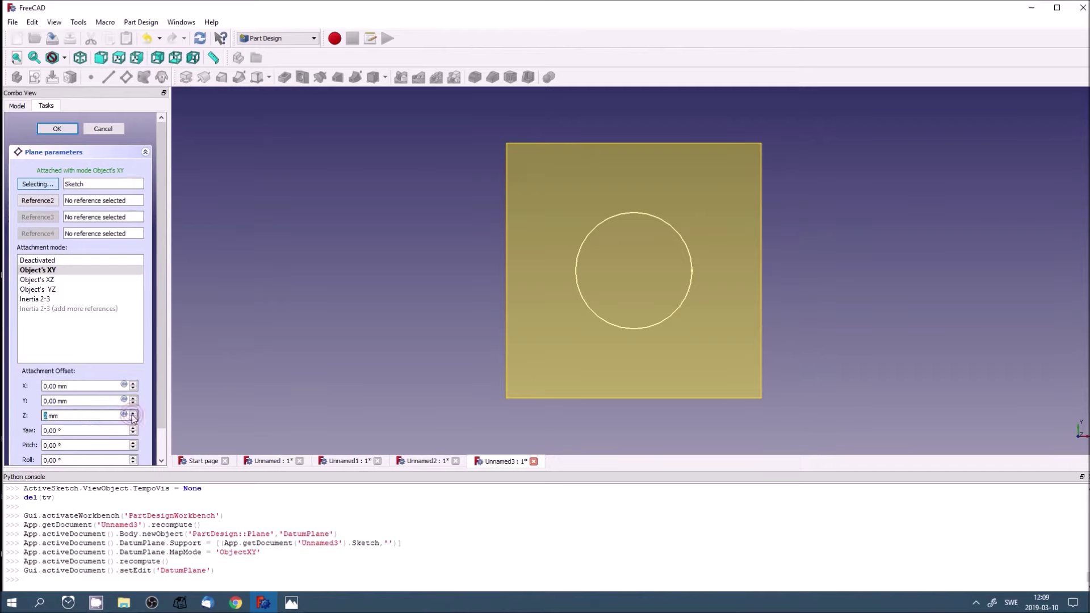
left_click(133, 415)
left_click(133, 415)
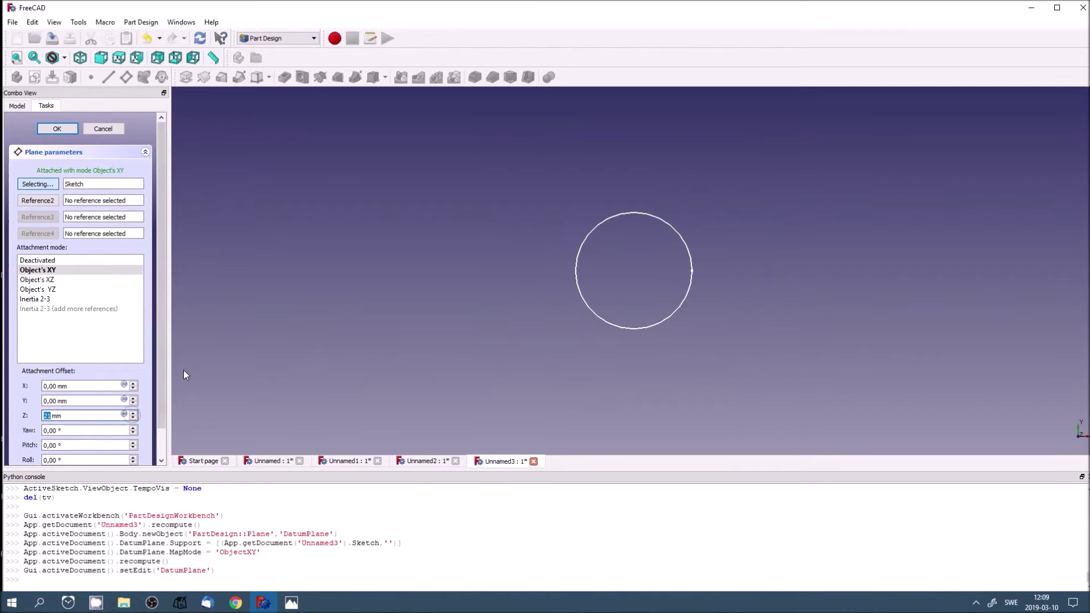
left_click(57, 128)
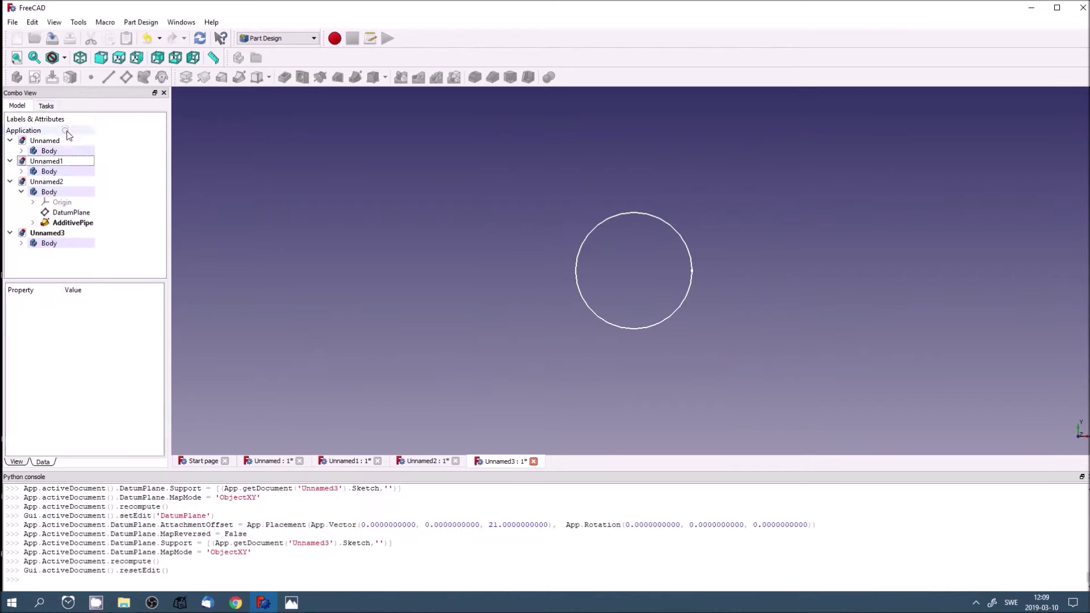
Start a new sketch on the raised datum plane
middle_click_drag(426, 287, 486, 279)
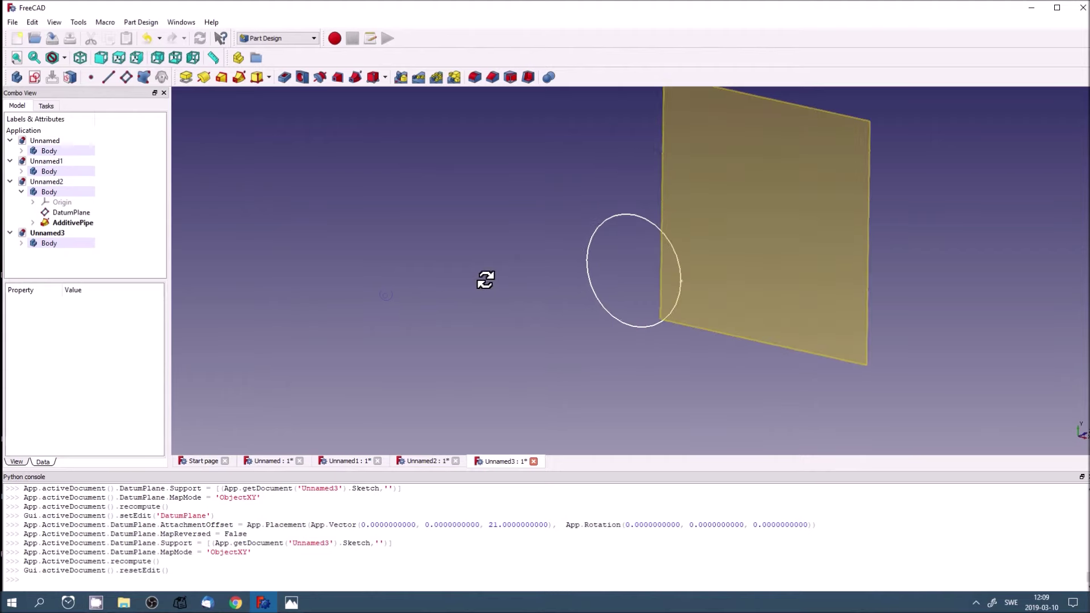
left_click(771, 188)
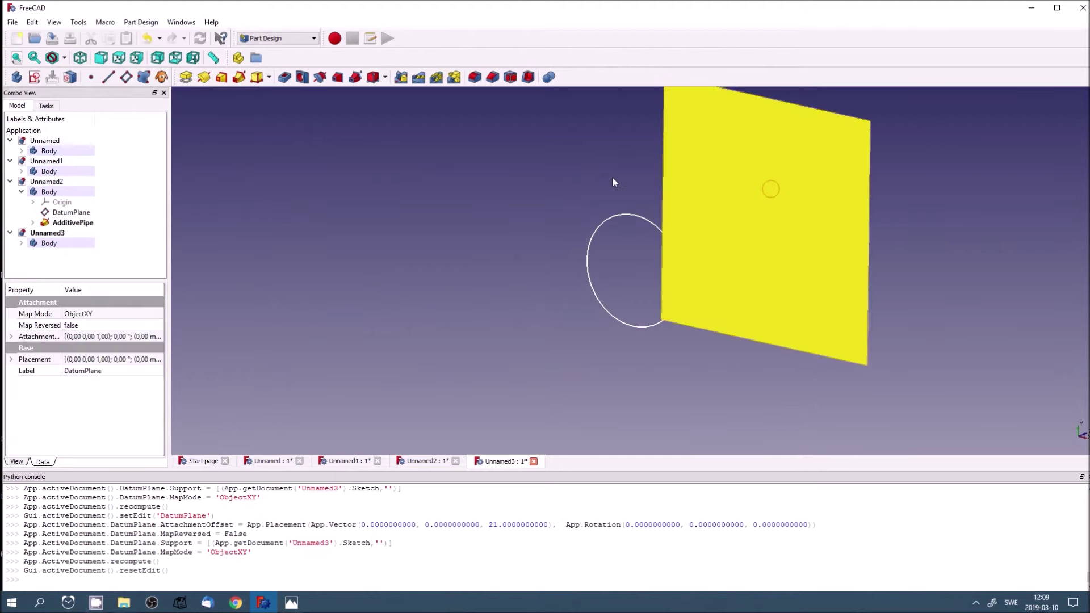
left_click(37, 81)
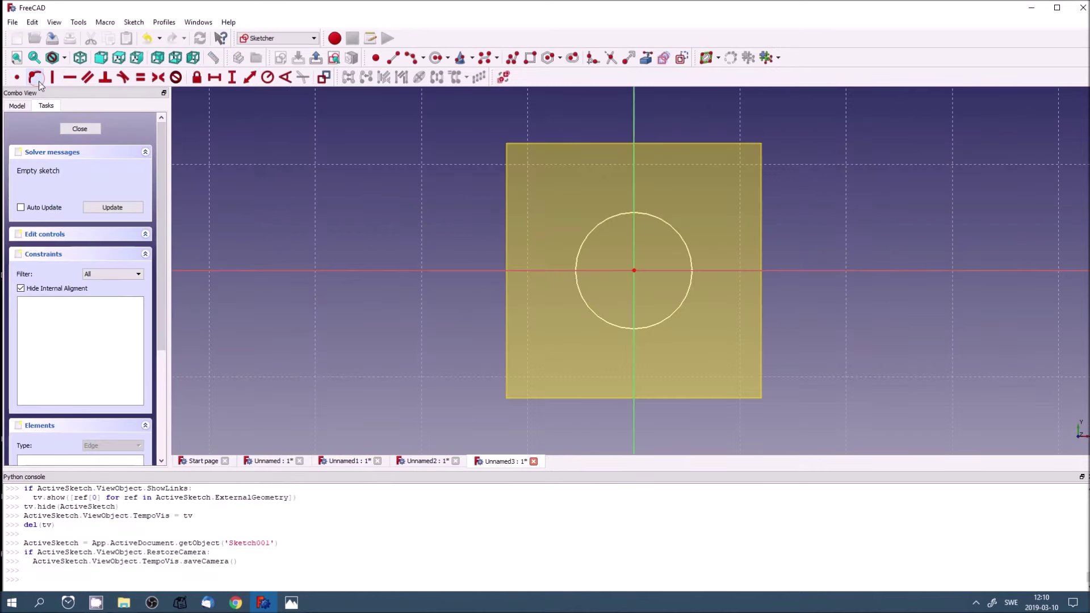
Draw an origin-centred circle of about 11.13 mm radius on the datum plane and close the sketch
left_click(436, 57)
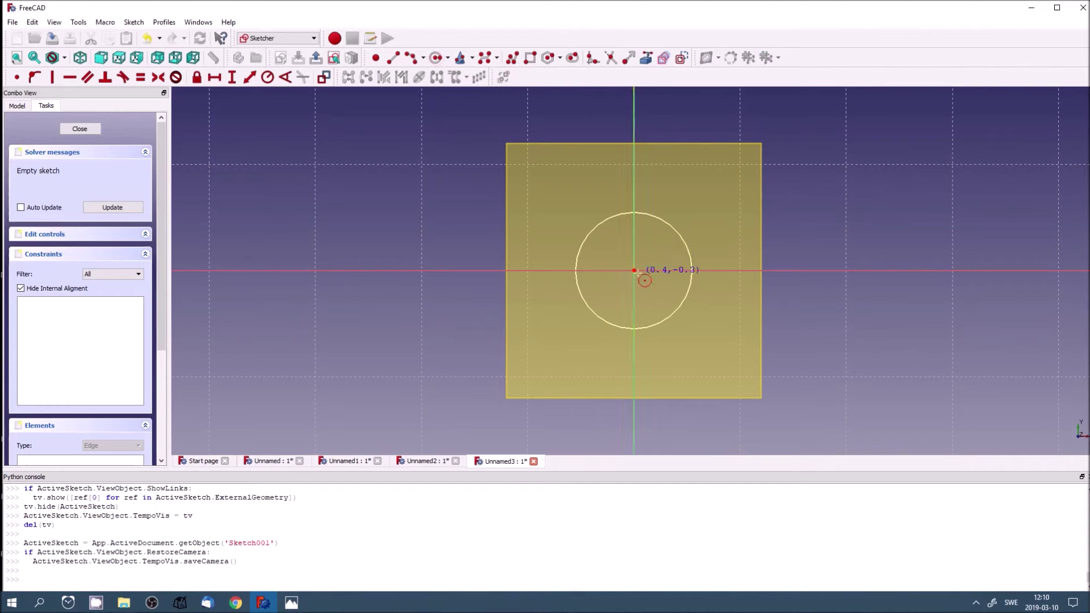
left_click(634, 271)
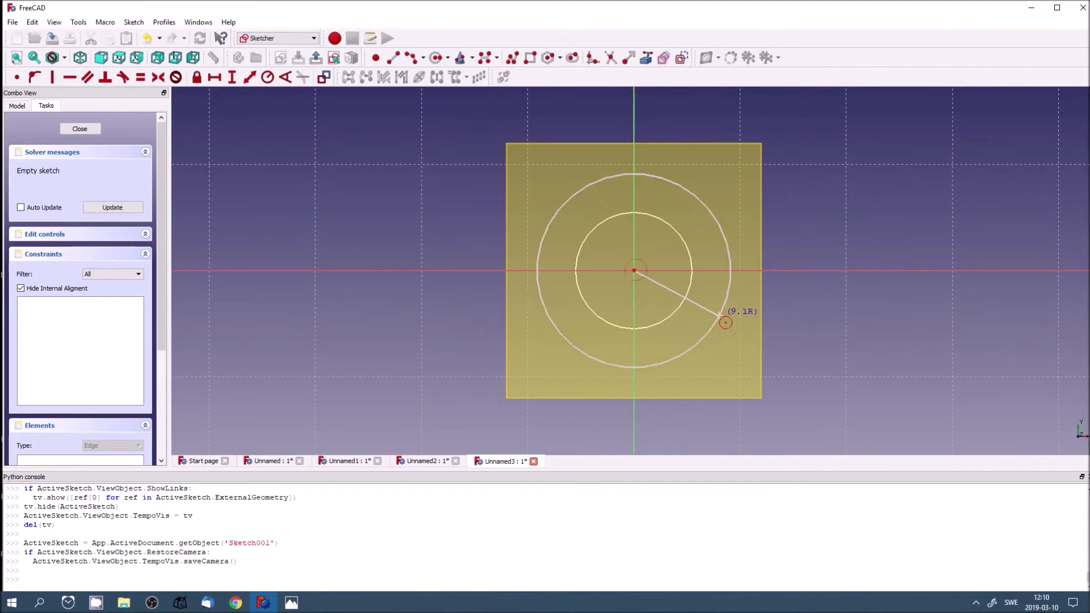
left_click(738, 326)
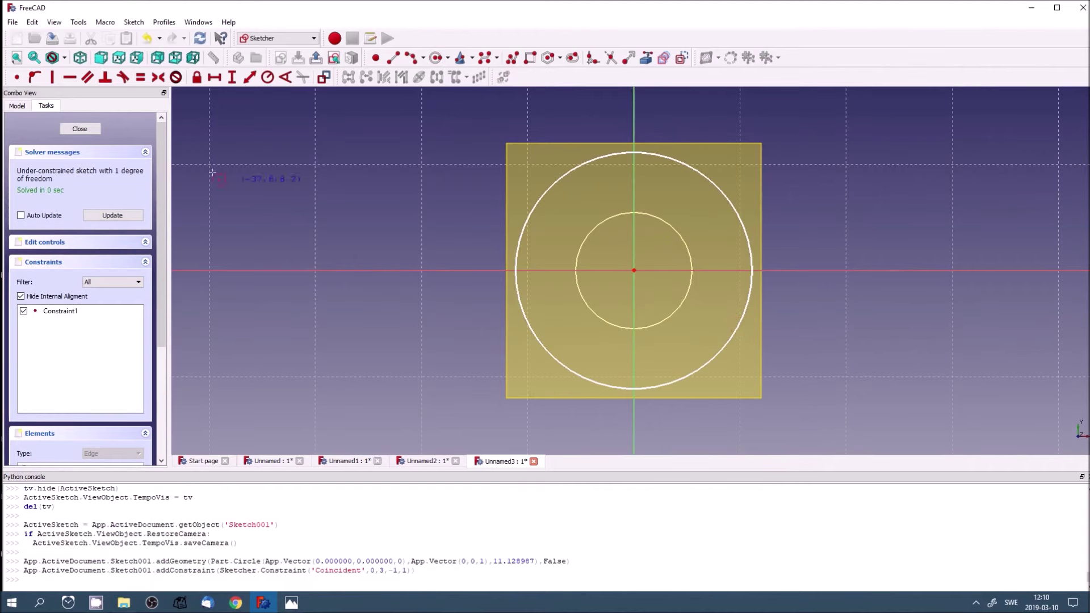
left_click(83, 131)
mouse_move(459, 291)
middle_mouse_down()
mouse_move(397, 315)
mouse_move(241, 313)
middle_mouse_up()
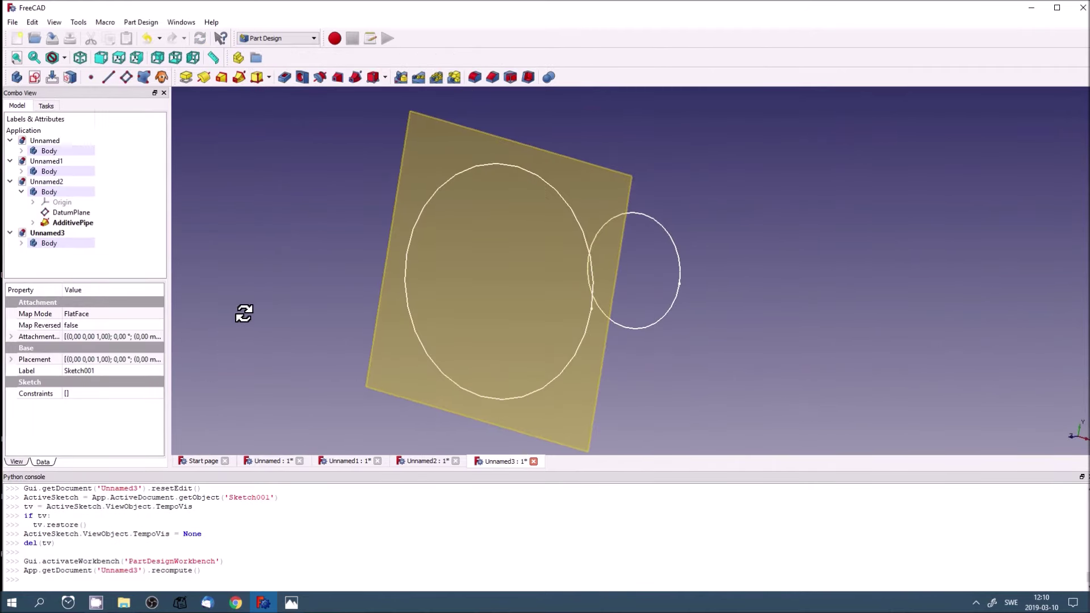
left_click(221, 78)
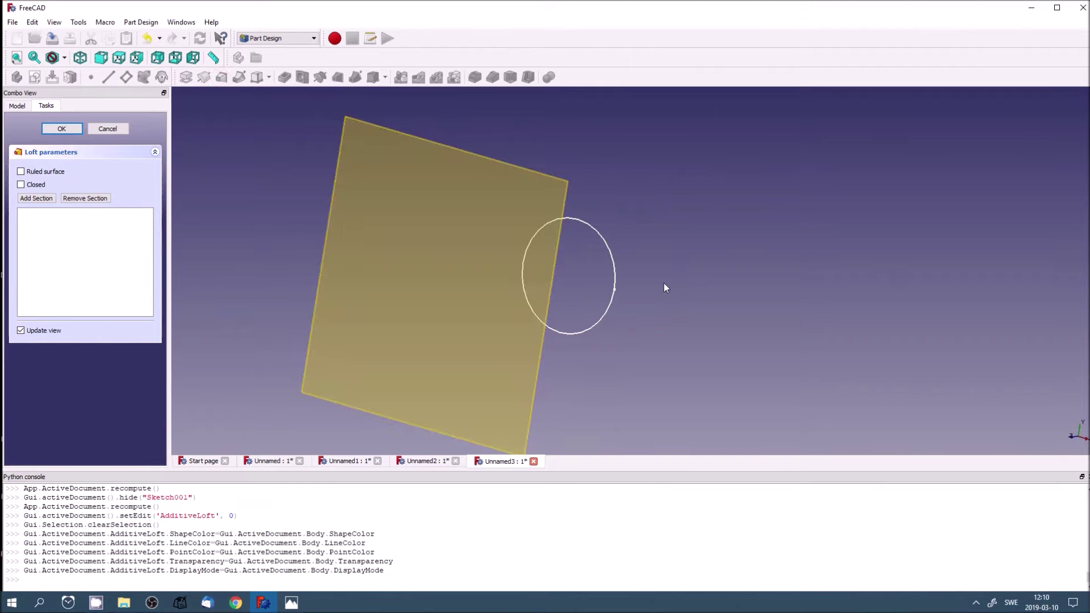
Loft the large raised circle to the small circle Sketch into a cone frustum, then reopen basis-2.jpg in Photos
left_click(615, 278)
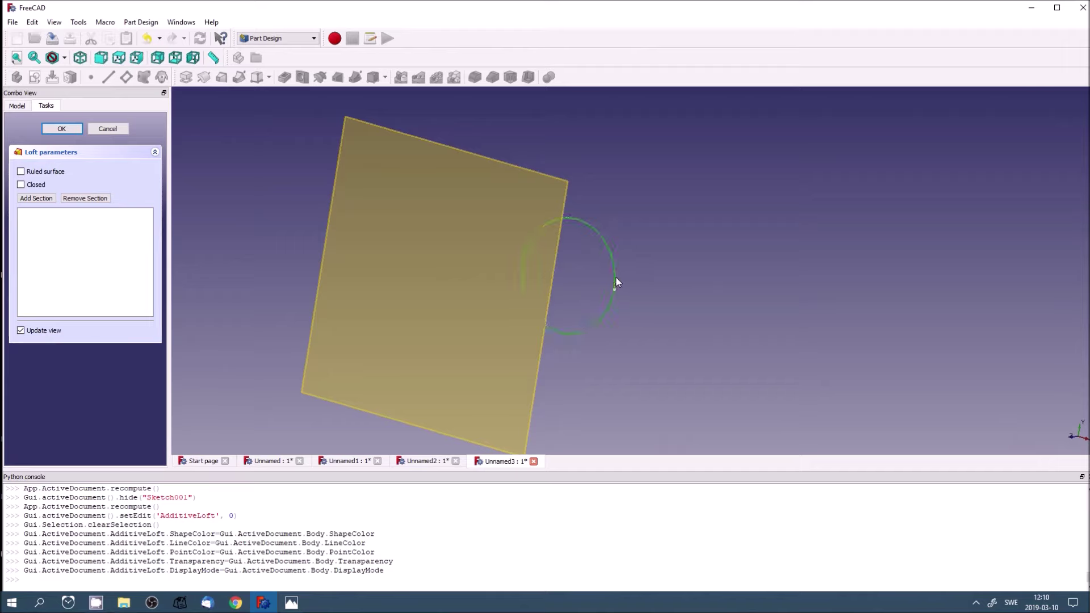
left_click(62, 129)
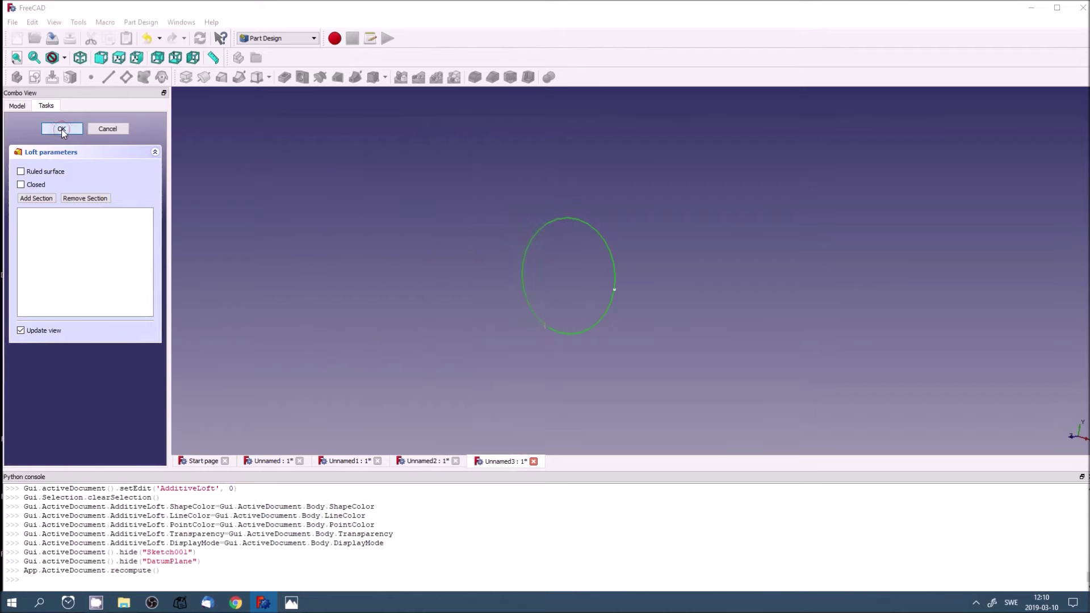
left_click(568, 327)
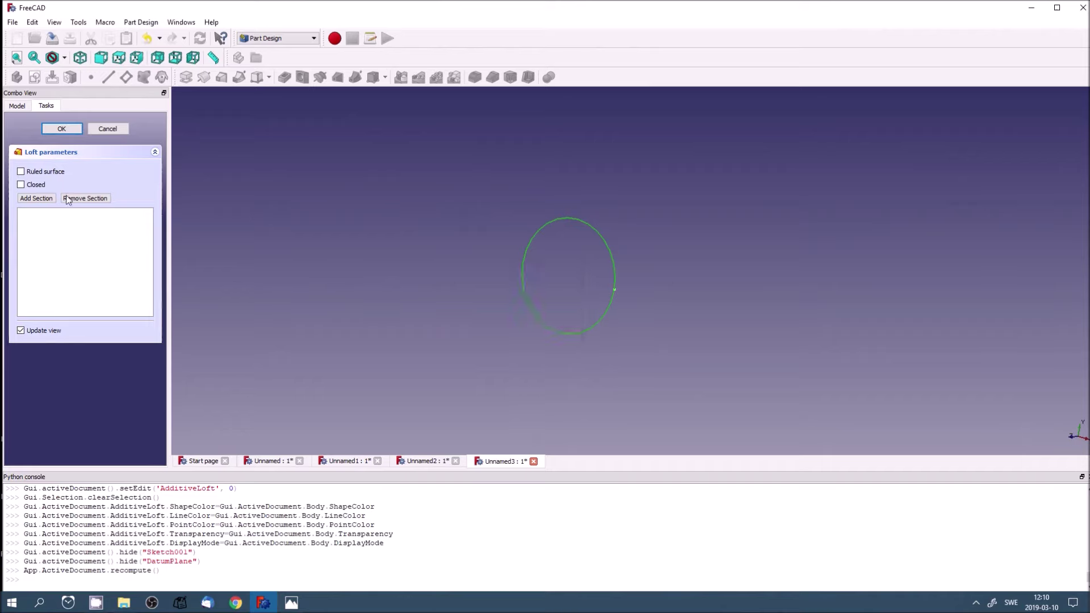
left_click(37, 199)
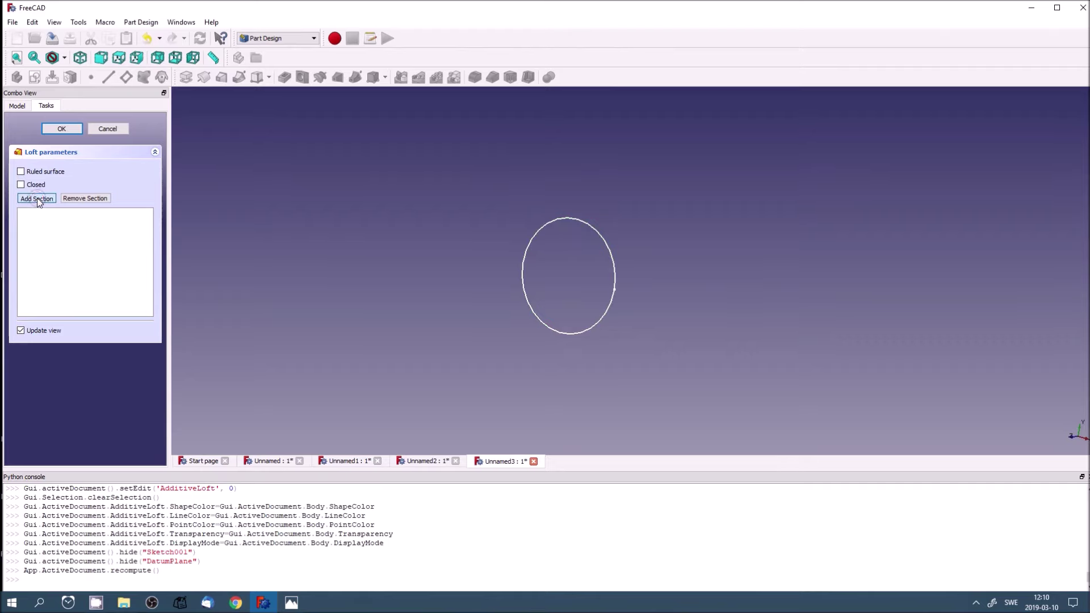
left_click(546, 225)
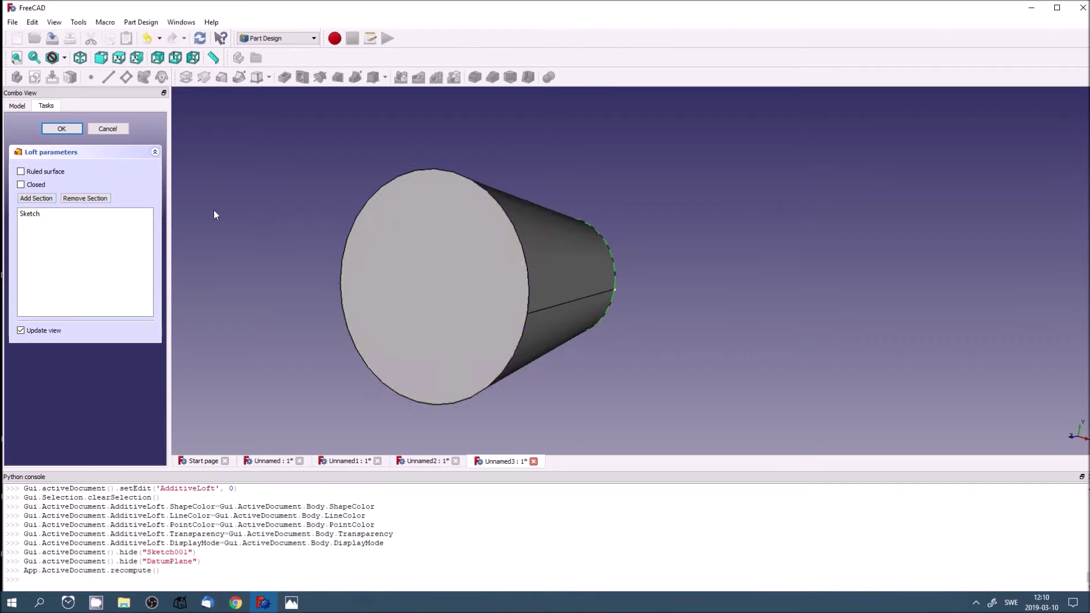
mouse_move(676, 281)
middle_mouse_down()
mouse_move(445, 282)
mouse_move(475, 273)
mouse_move(615, 280)
mouse_move(490, 297)
middle_mouse_up()
mouse_move(585, 292)
middle_mouse_down()
mouse_move(613, 288)
mouse_move(554, 294)
middle_mouse_up()
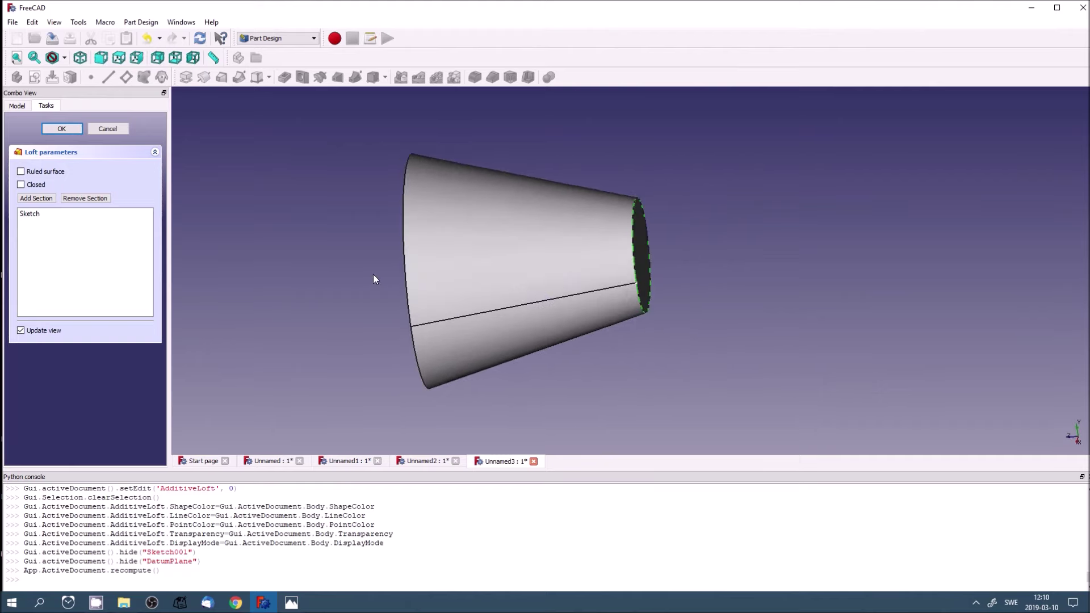
left_click(291, 602)
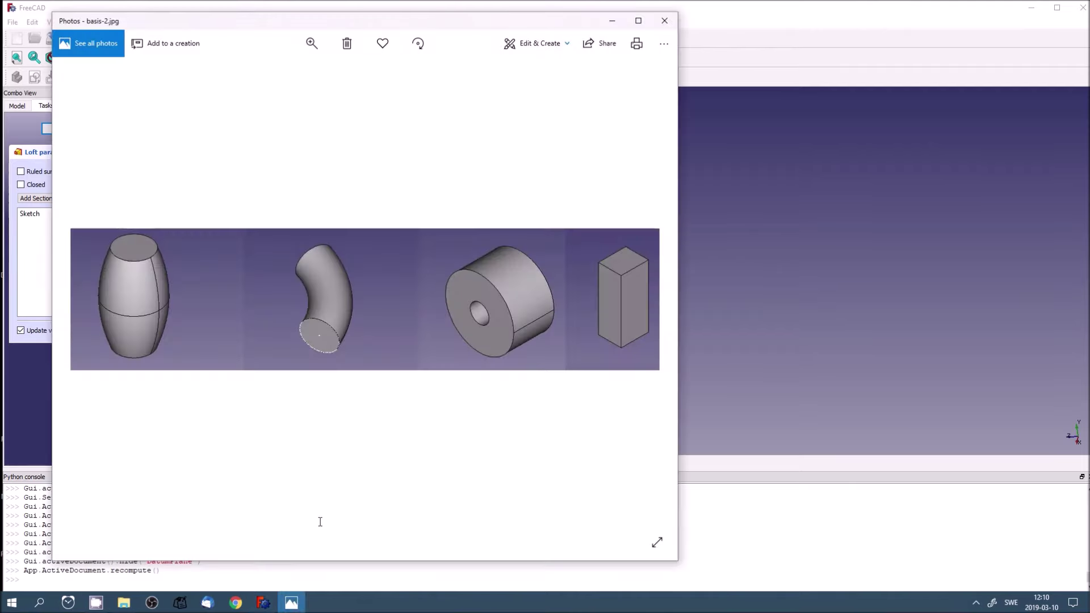